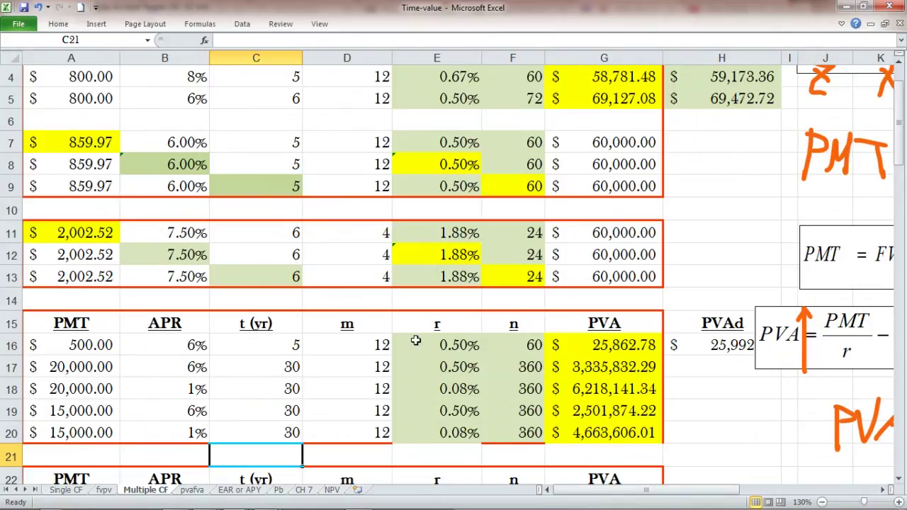
Clear the r, n and PVA cells E16:G20 in the table on the Multiple CF sheet.
drag(416, 340, 614, 427)
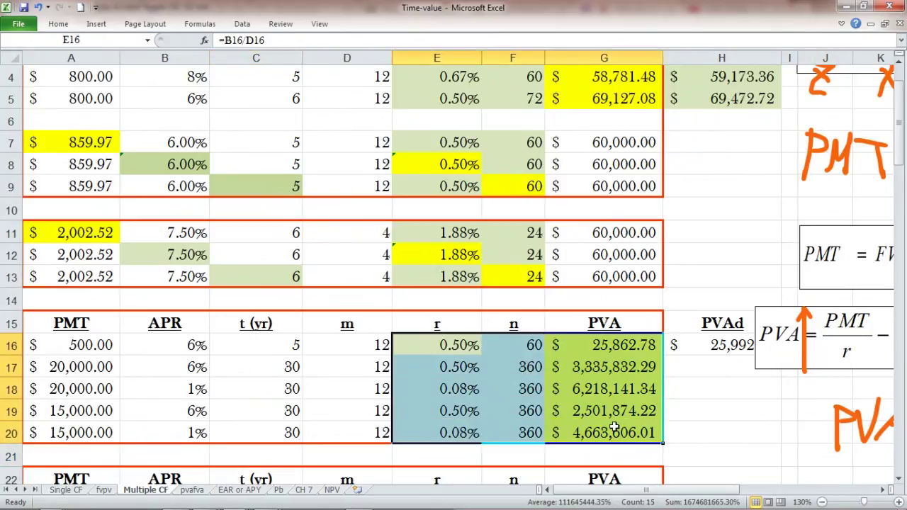
key(Delete)
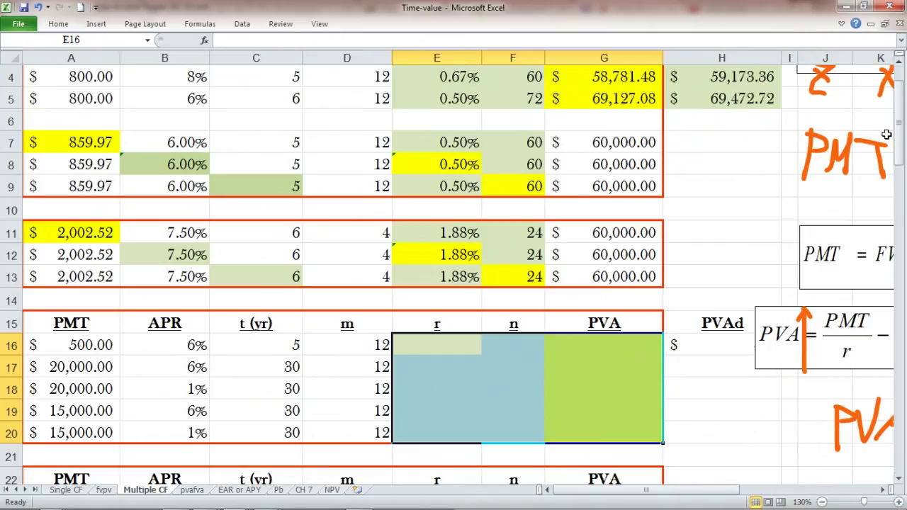
drag(897, 140, 902, 183)
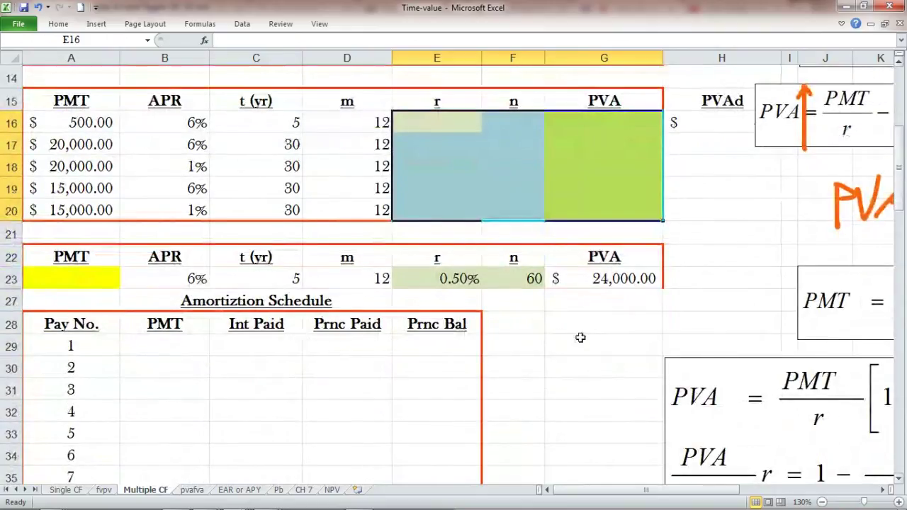
Switch to the online class session in the browser, read the chat messages to everyone, and return to the attendee list.
click(204, 500)
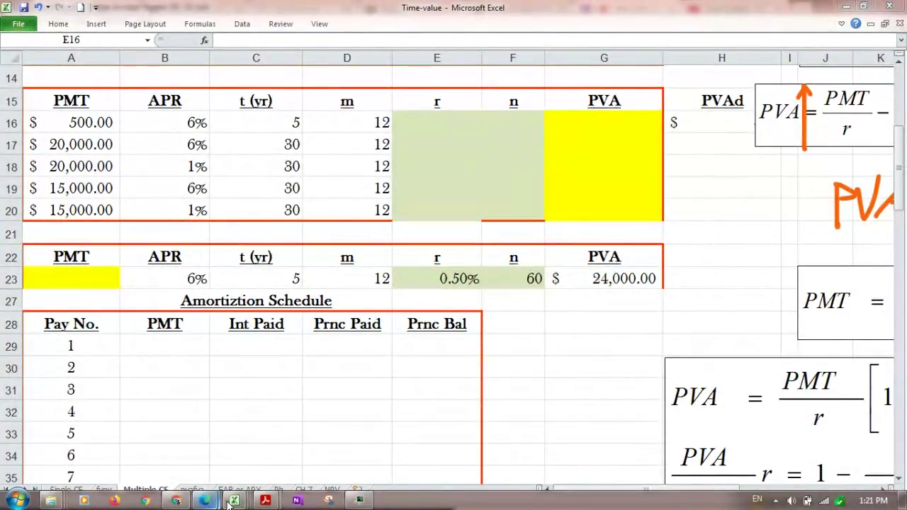
mouse_move(220, 503)
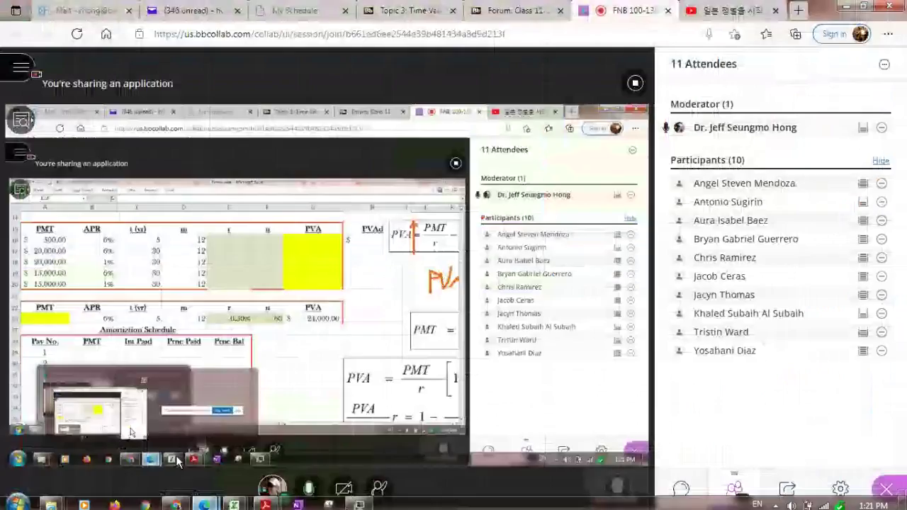
click(142, 436)
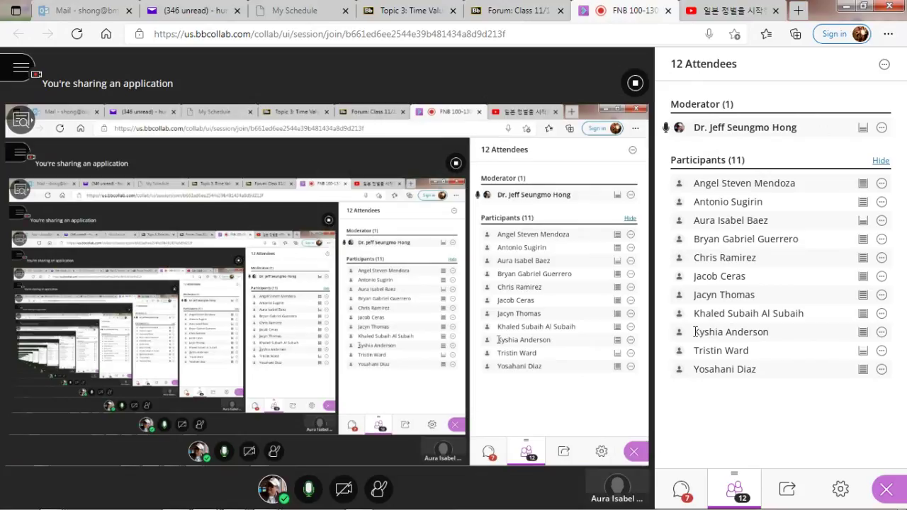
click(681, 498)
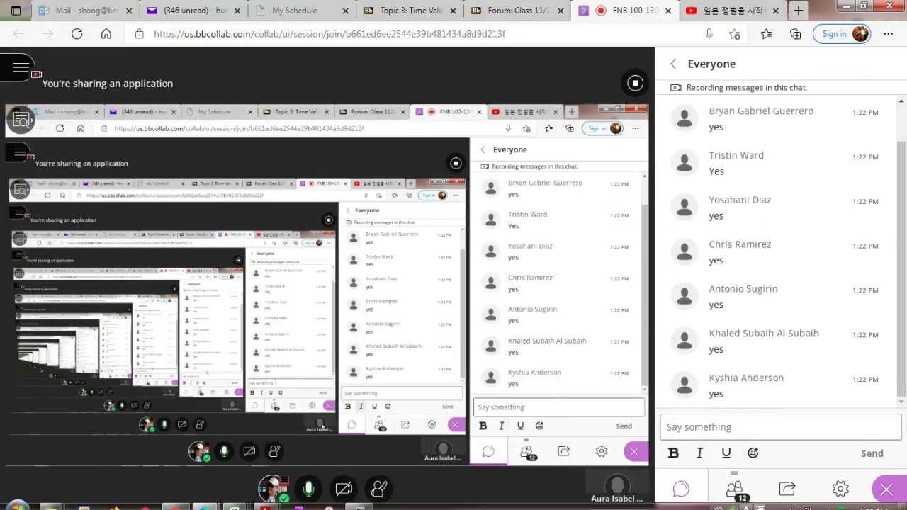
click(735, 490)
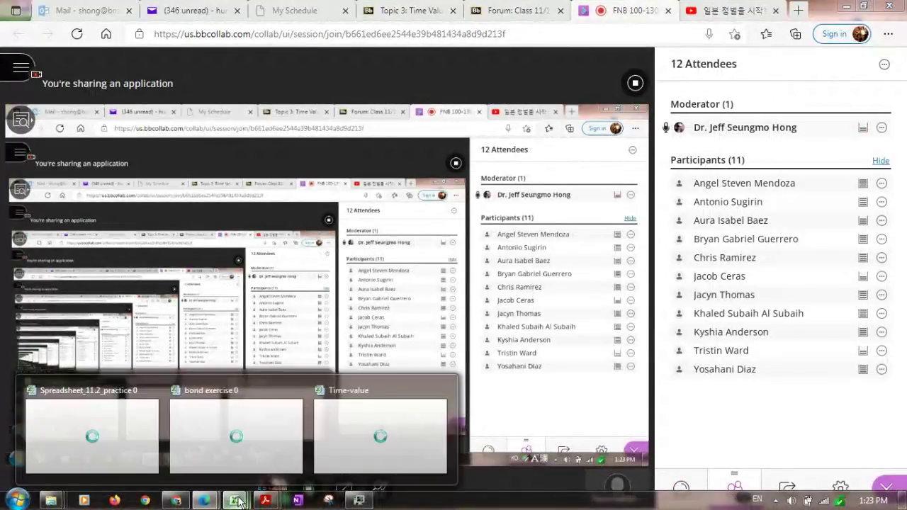
Switch back to the Time-value workbook in Excel.
click(238, 502)
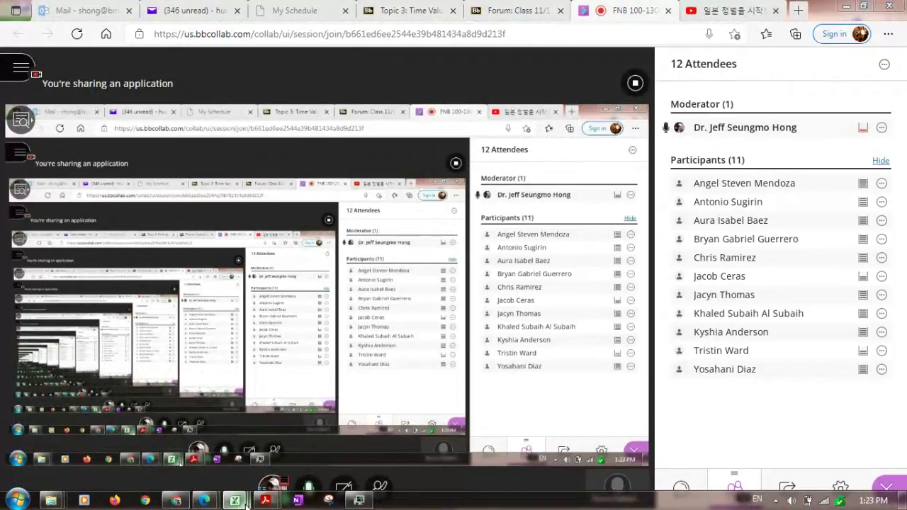
mouse_move(238, 501)
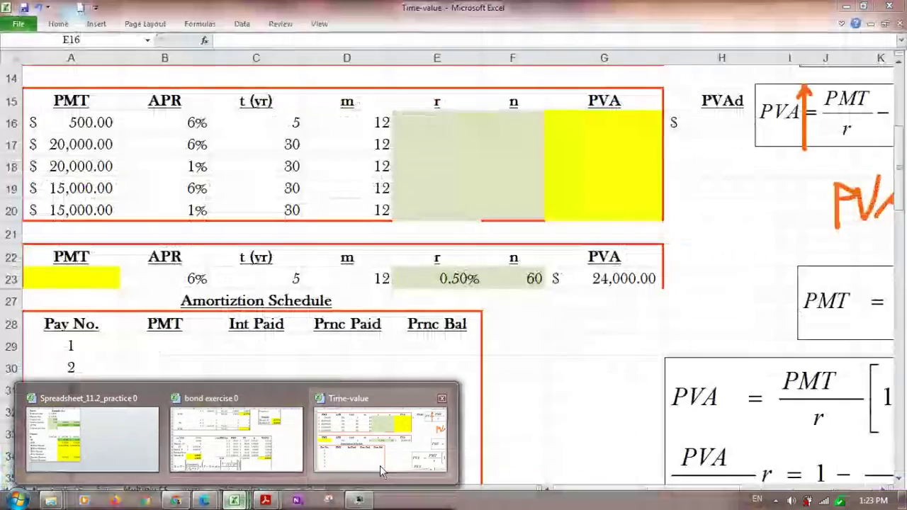
click(380, 465)
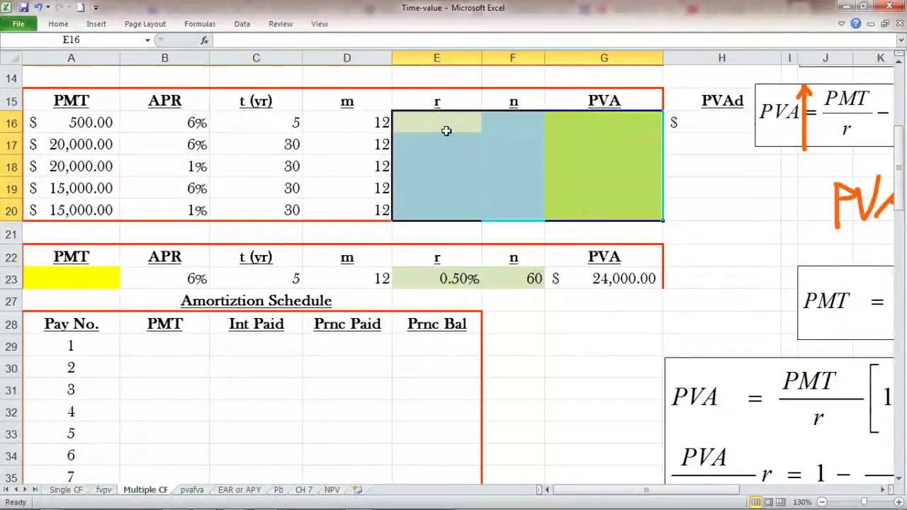
Examine the cleared range E16:G20 and the payment, APR, years and compounding inputs in row 17.
drag(446, 130, 631, 201)
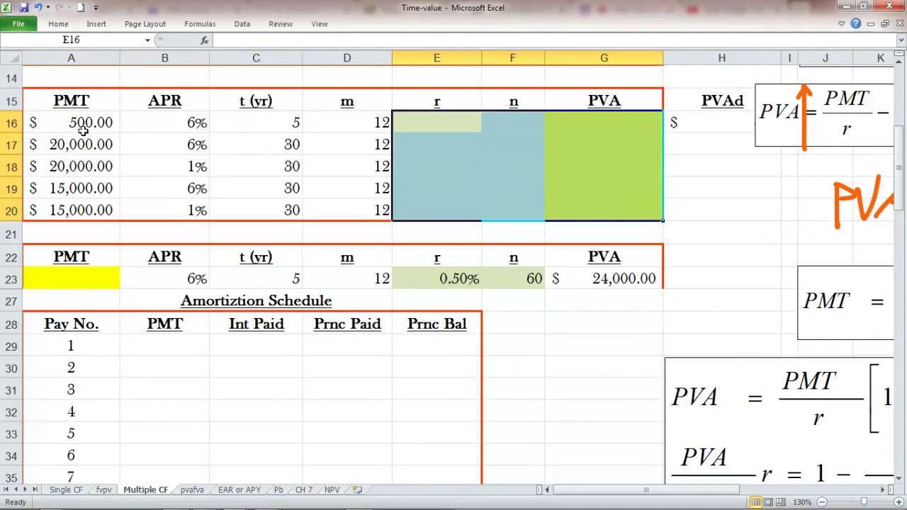
click(3, 146)
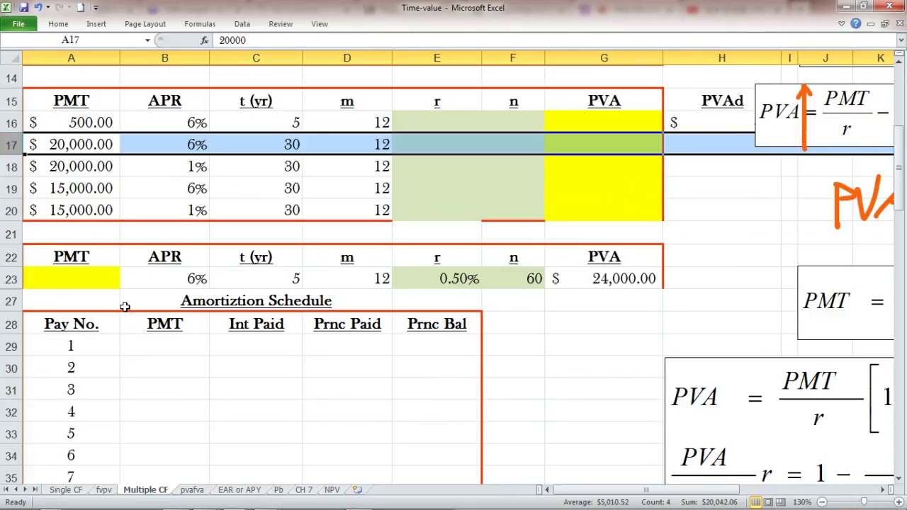
mouse_move(489, 509)
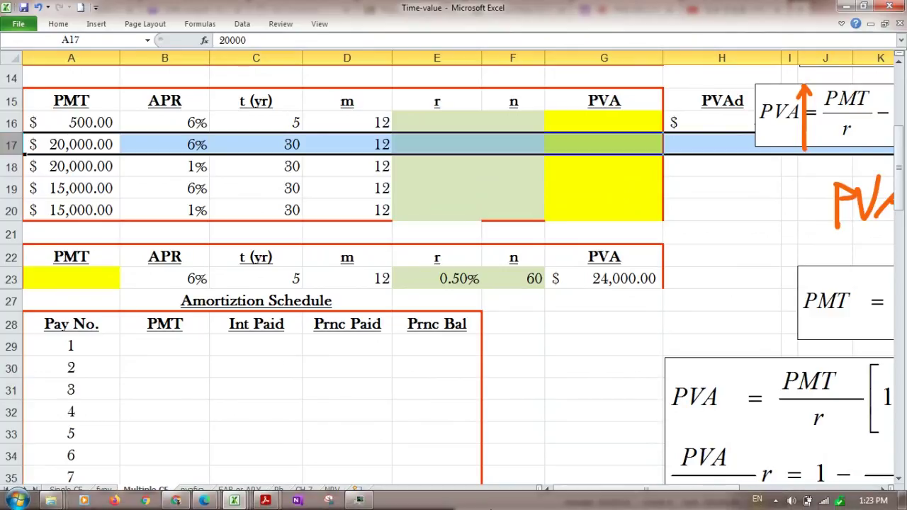
click(45, 145)
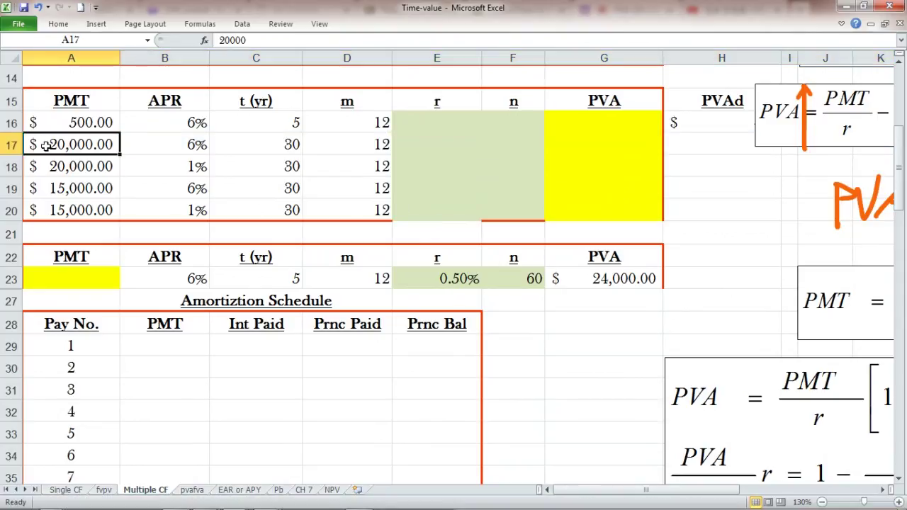
click(175, 146)
click(272, 141)
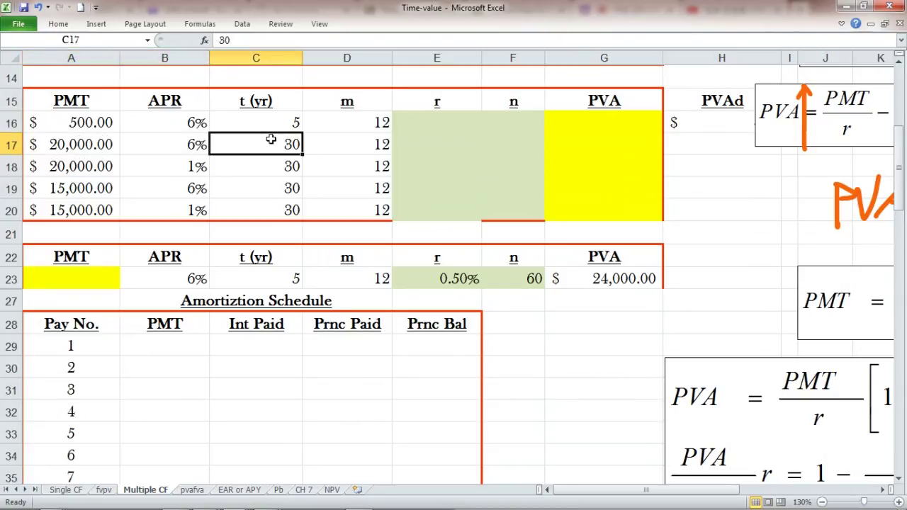
click(329, 146)
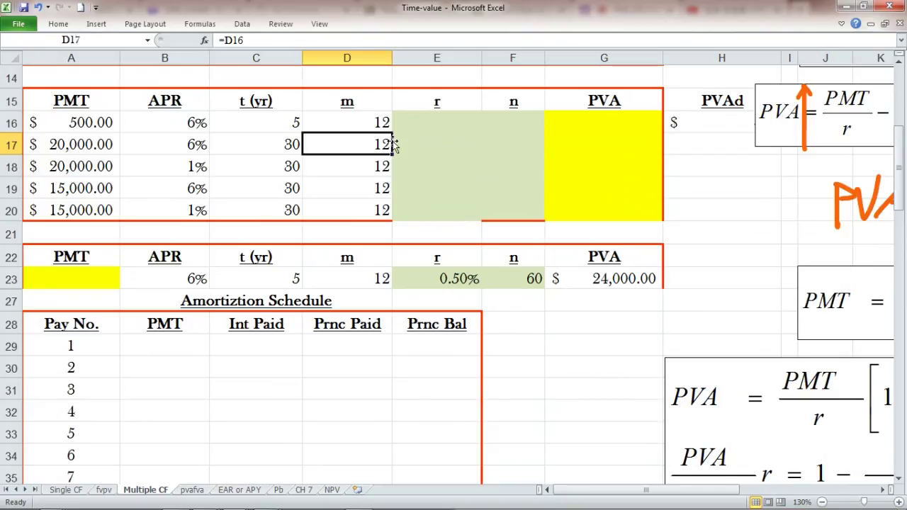
Calculate the periodic rate r in E17 with the formula =B17/D17.
click(435, 144)
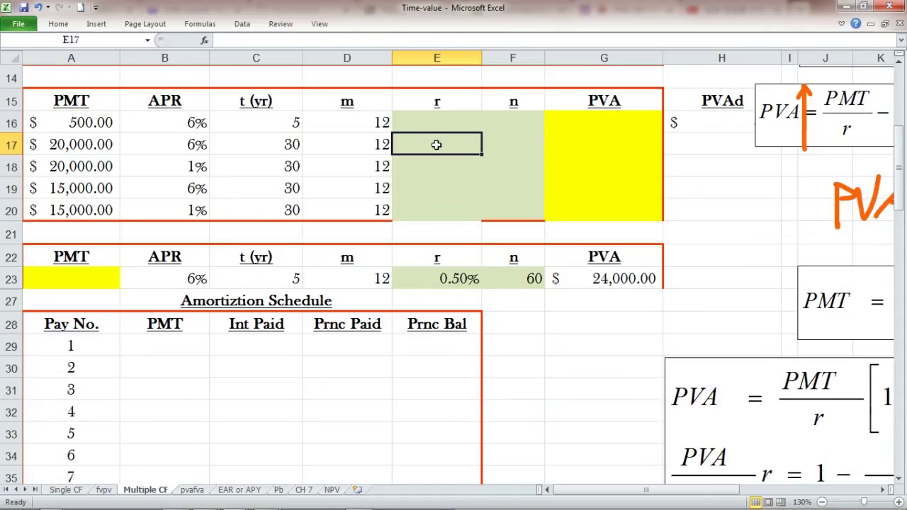
text(=)
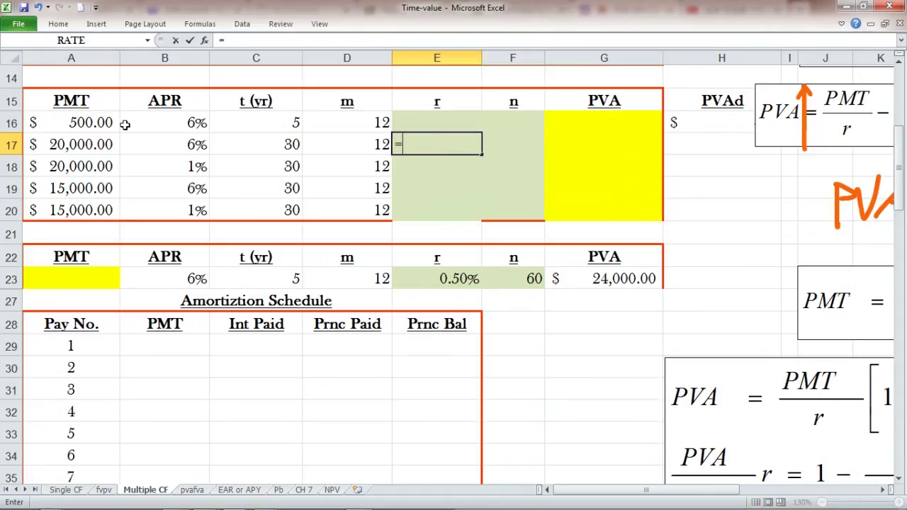
click(160, 146)
text(/)
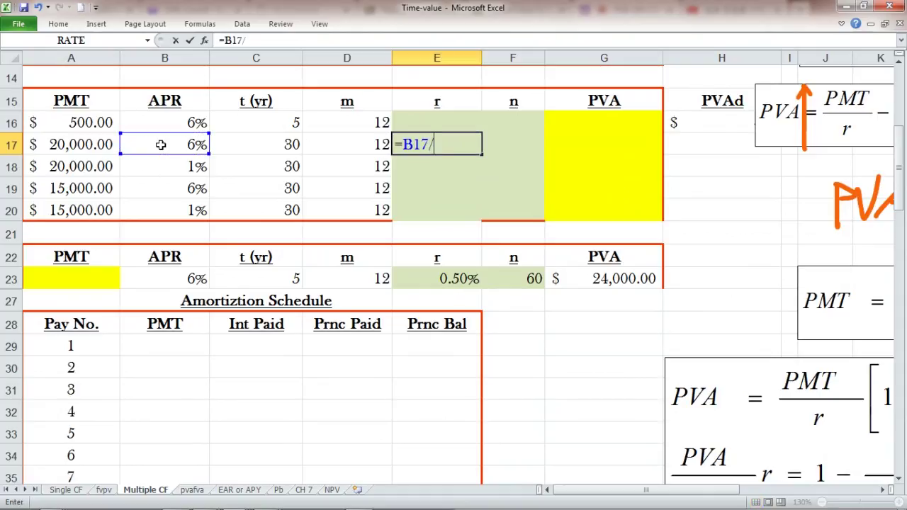
click(333, 147)
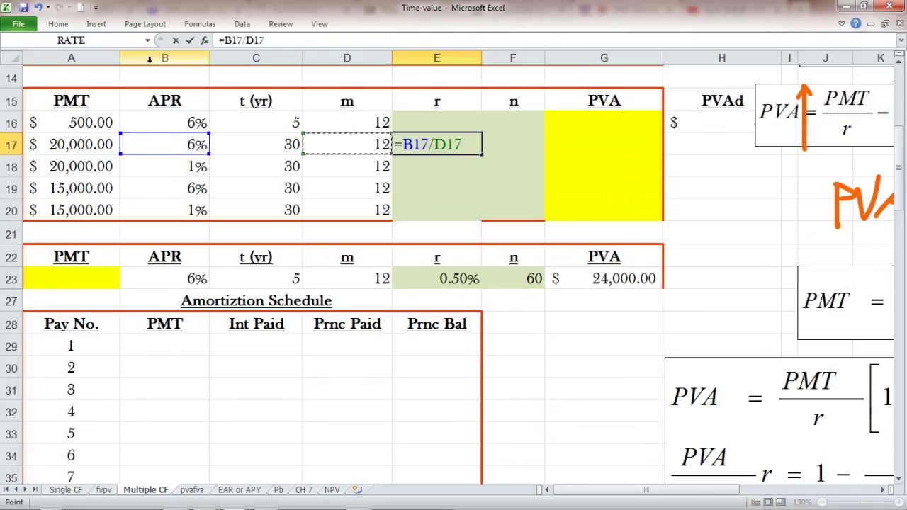
click(189, 40)
Calculate the number of periods n in F17 with the formula =C17*D17.
click(522, 144)
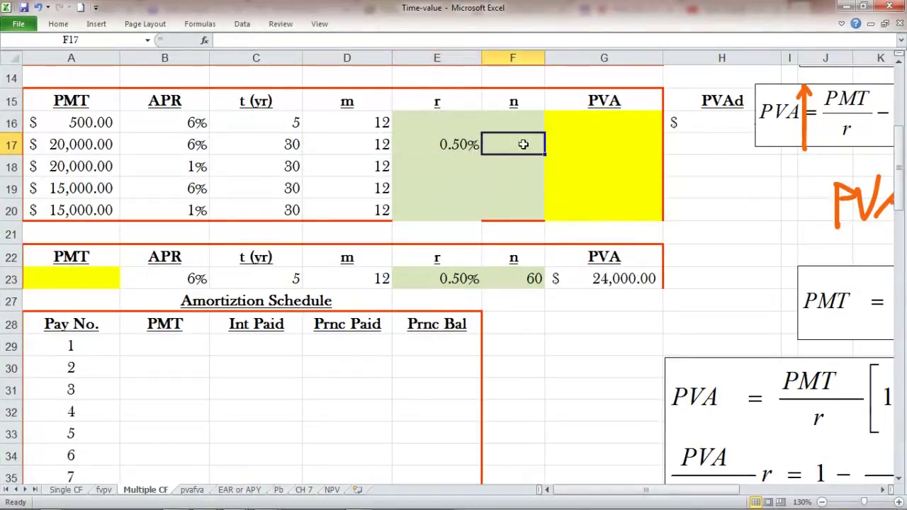
text(=)
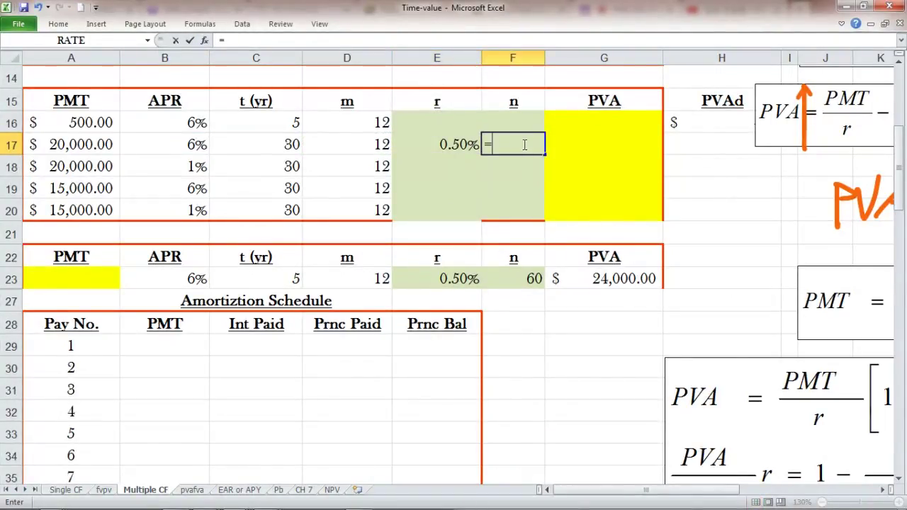
click(294, 146)
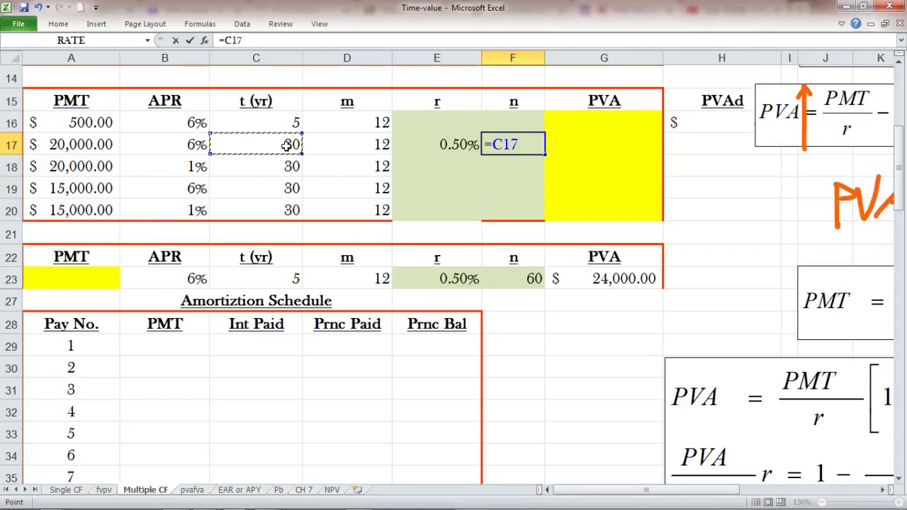
text(*)
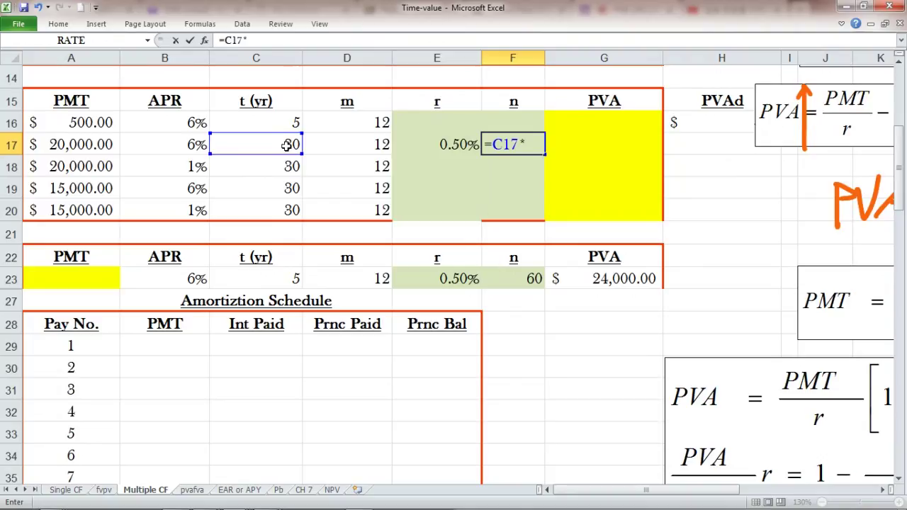
click(350, 151)
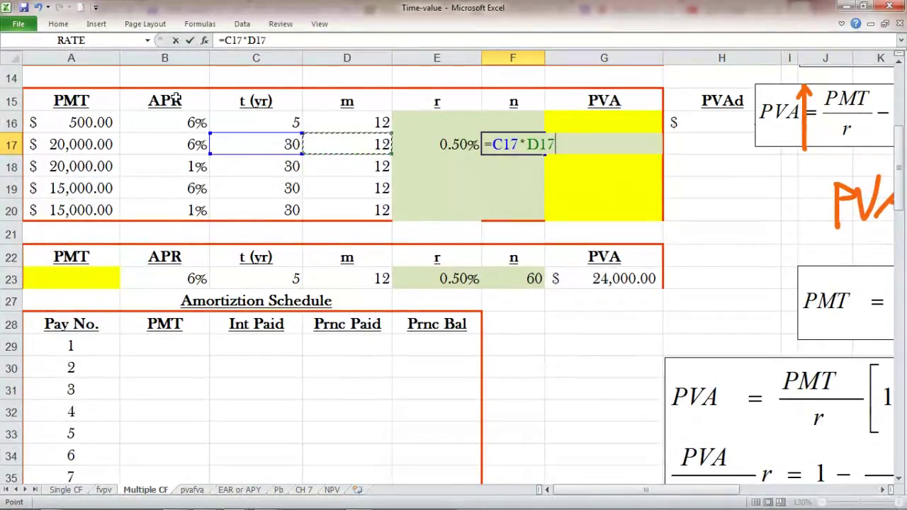
click(189, 42)
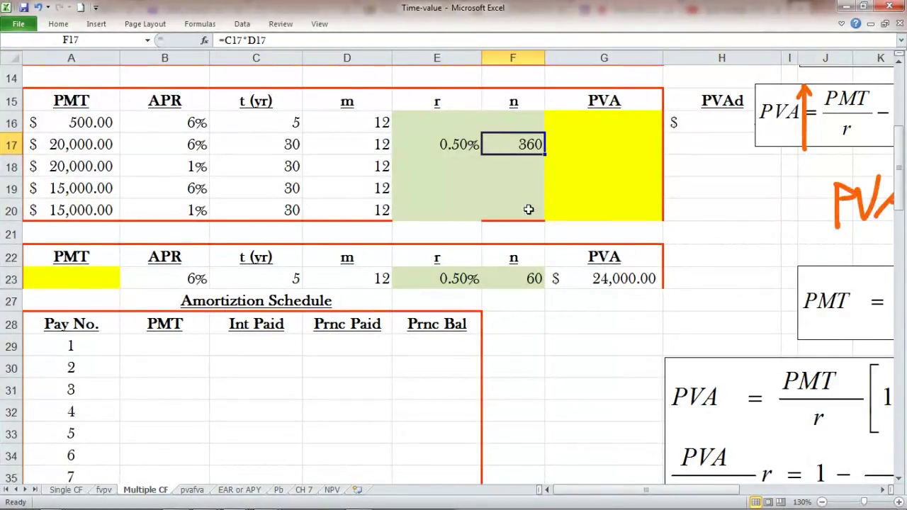
Calculate the present value of the annuity in G17 with the formula =A17/E17-A17/(E17*(1+E17)^F17).
click(885, 494)
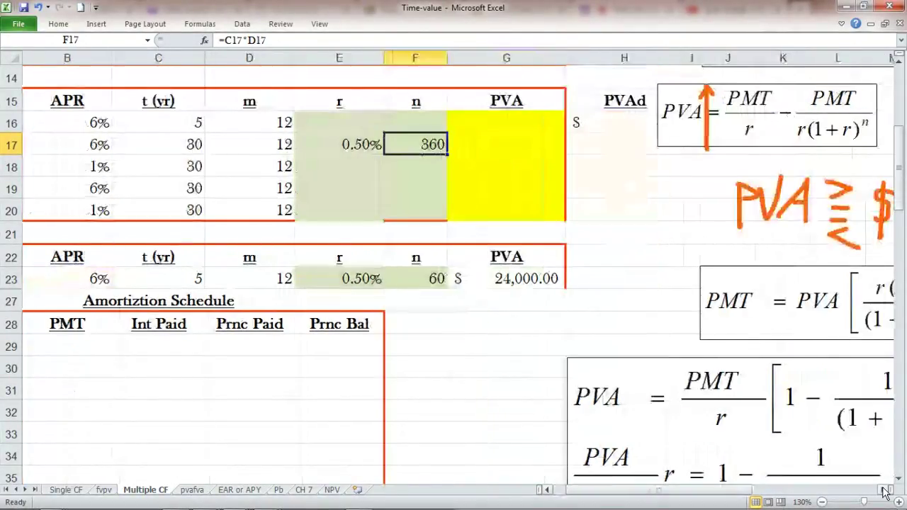
click(463, 143)
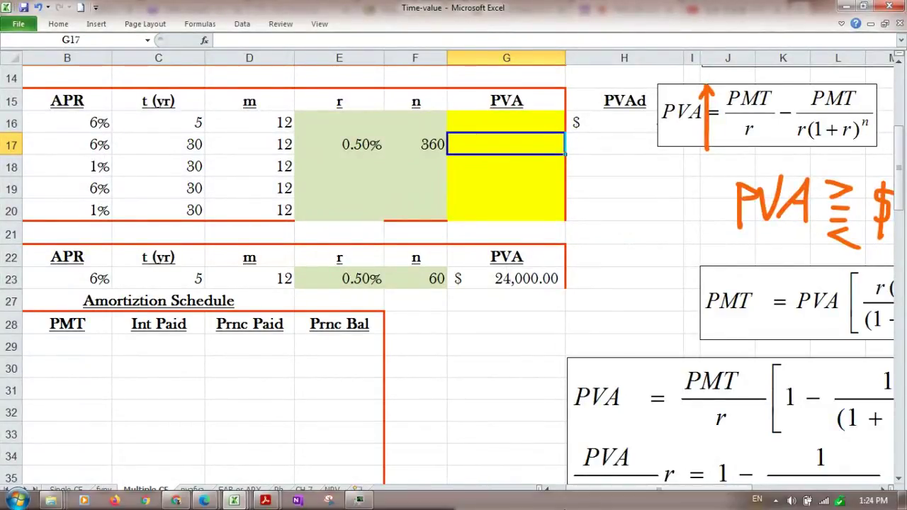
click(564, 494)
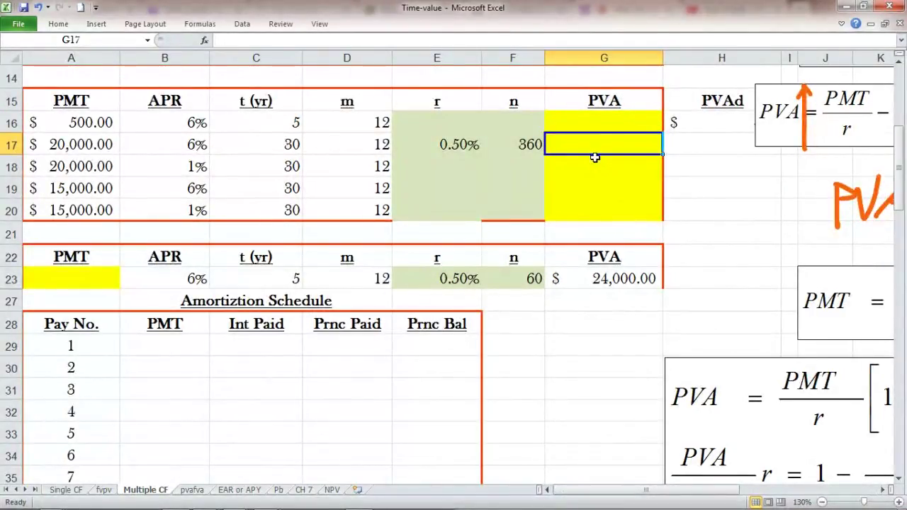
text(=)
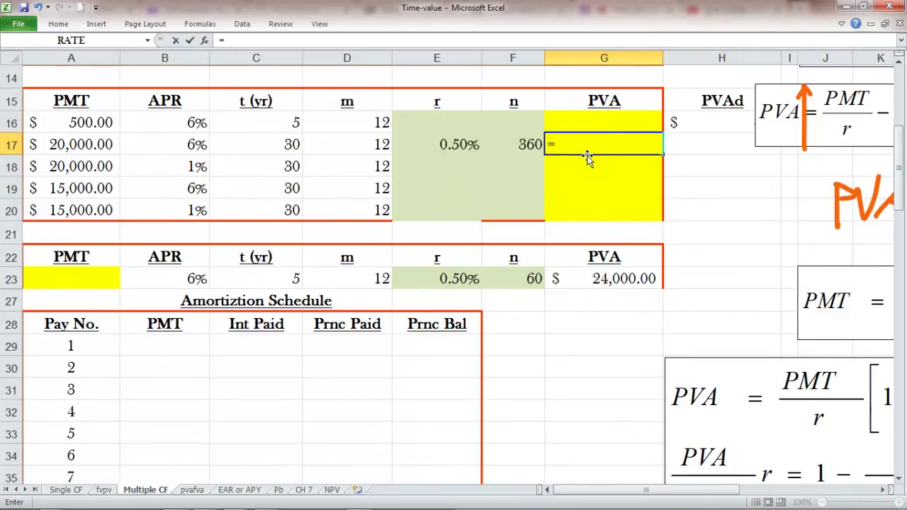
click(85, 144)
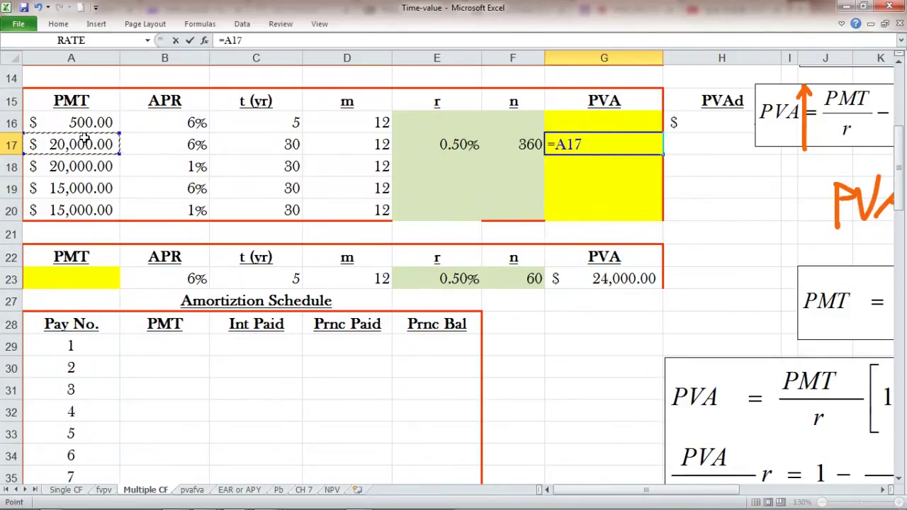
text(/)
click(418, 145)
text(-)
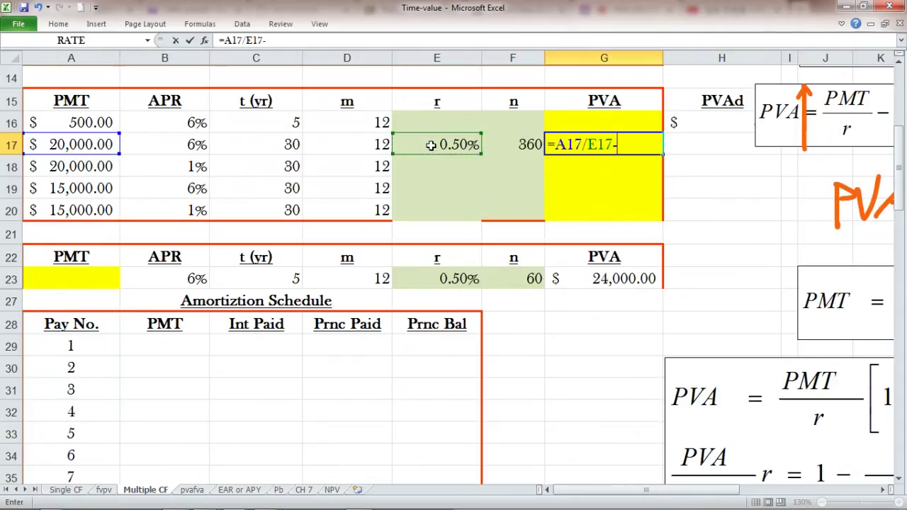
click(108, 145)
text(()
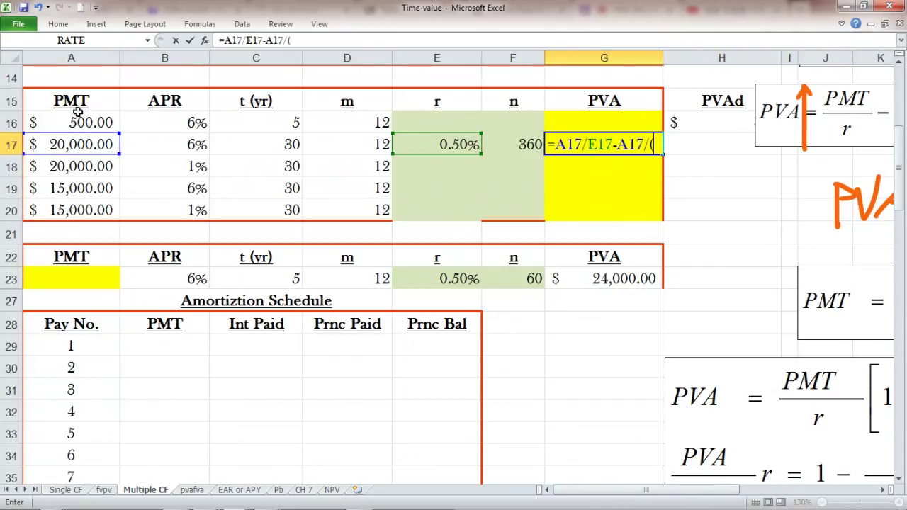
click(420, 140)
text(*)
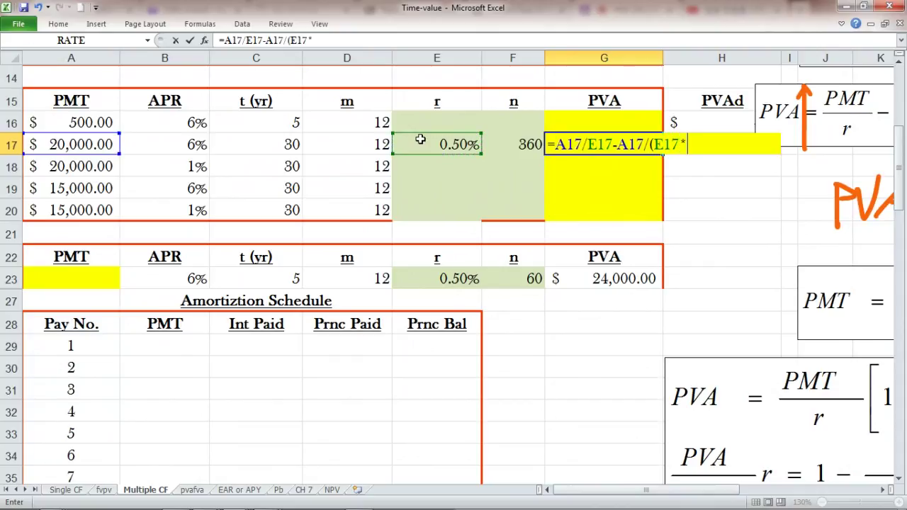
text((1+)
click(444, 140)
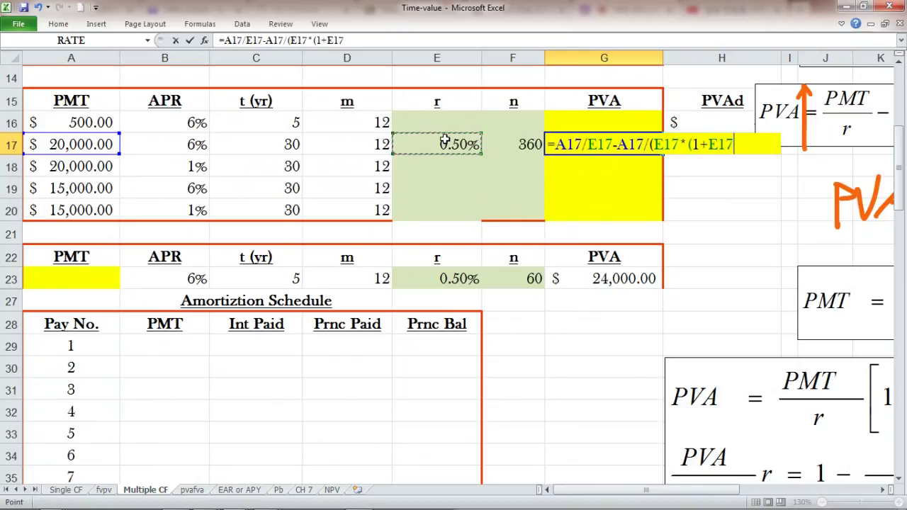
text()^)
click(490, 144)
text())
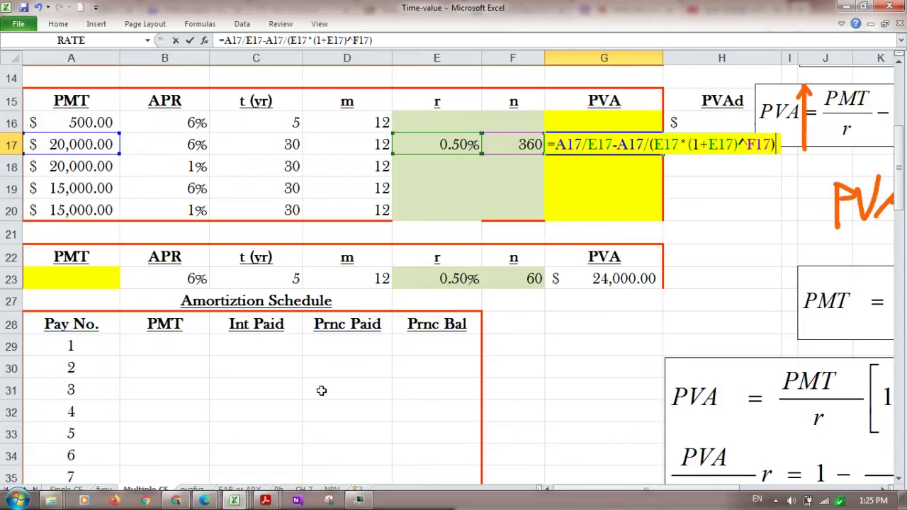
click(190, 42)
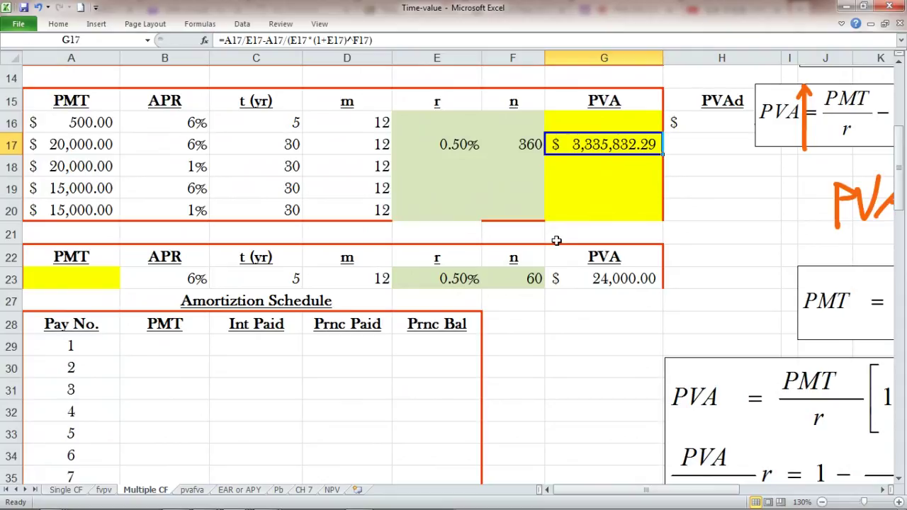
scroll(556, 241, down, 2)
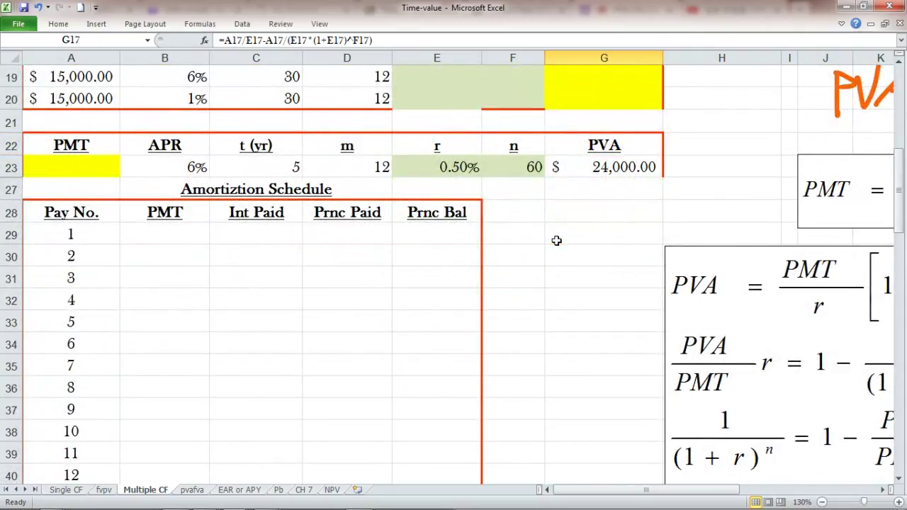
drag(898, 212, 896, 187)
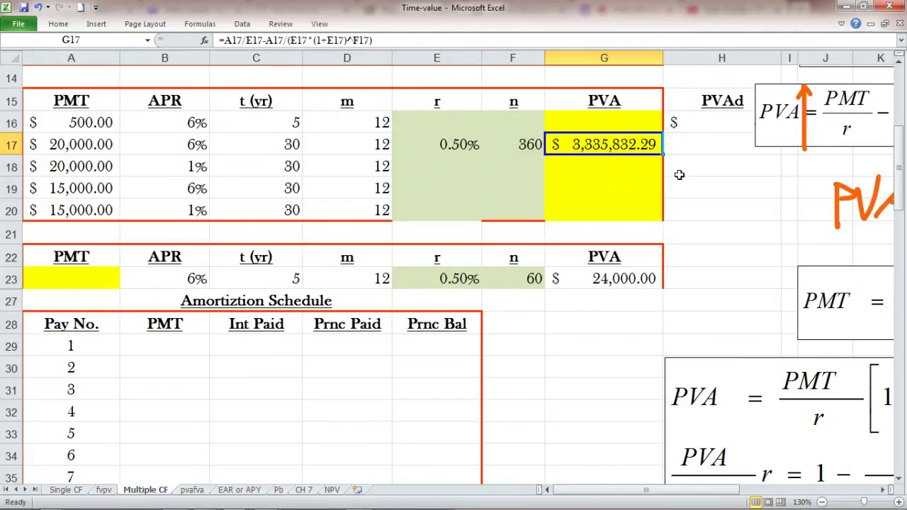
Check the attendee list of the Bb Collaborate session in the browser and switch back to the Time-value workbook in Excel.
mouse_move(365, 499)
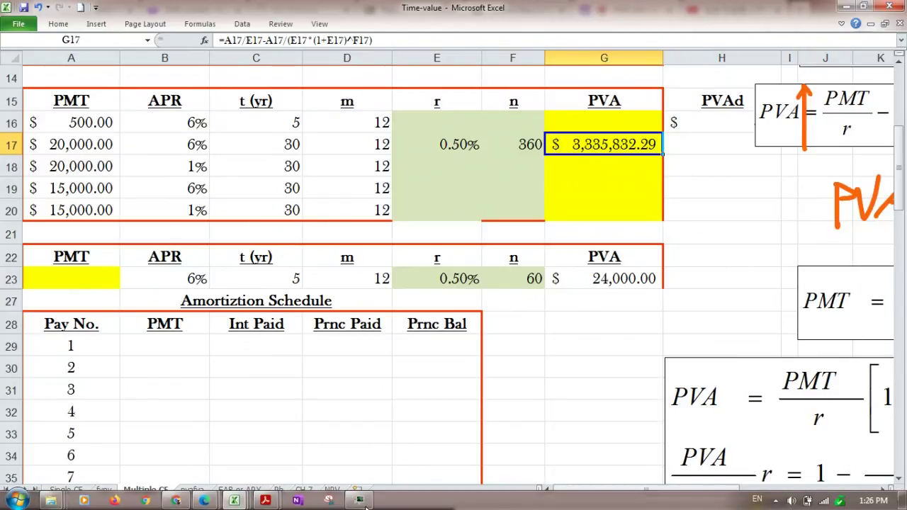
mouse_move(239, 501)
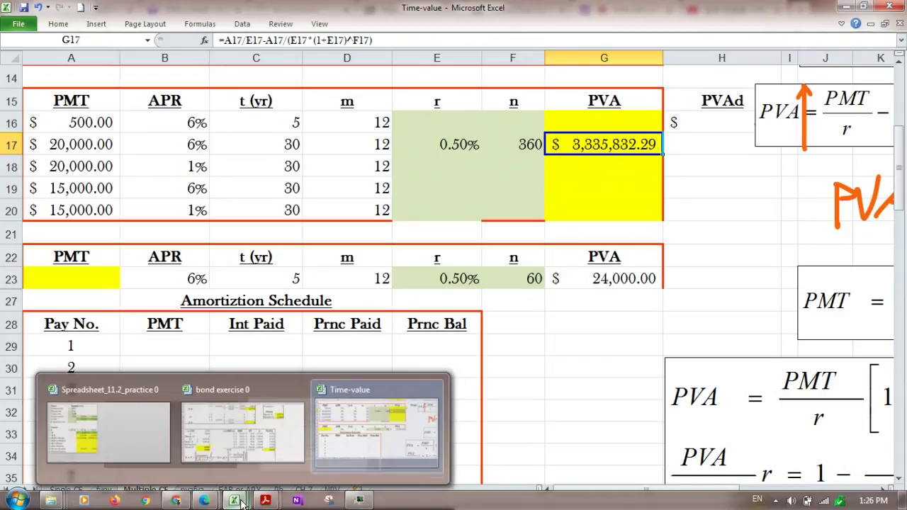
mouse_move(204, 501)
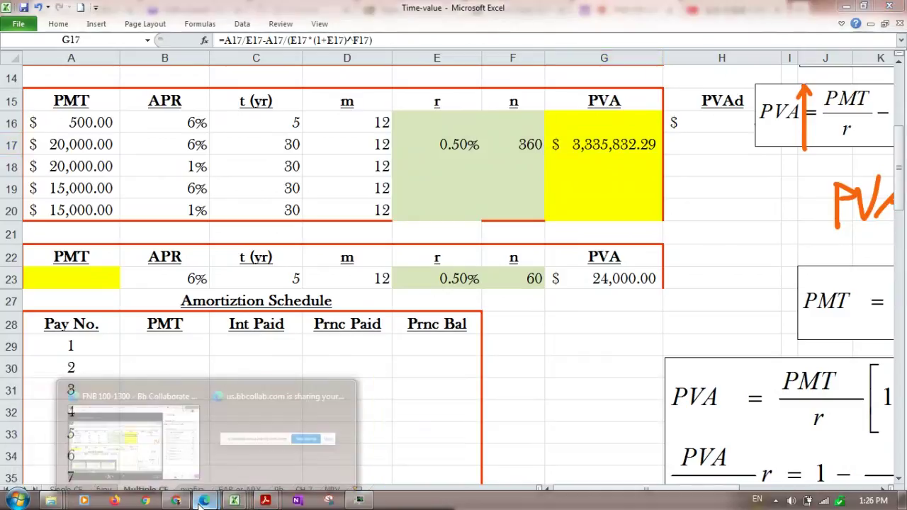
click(172, 453)
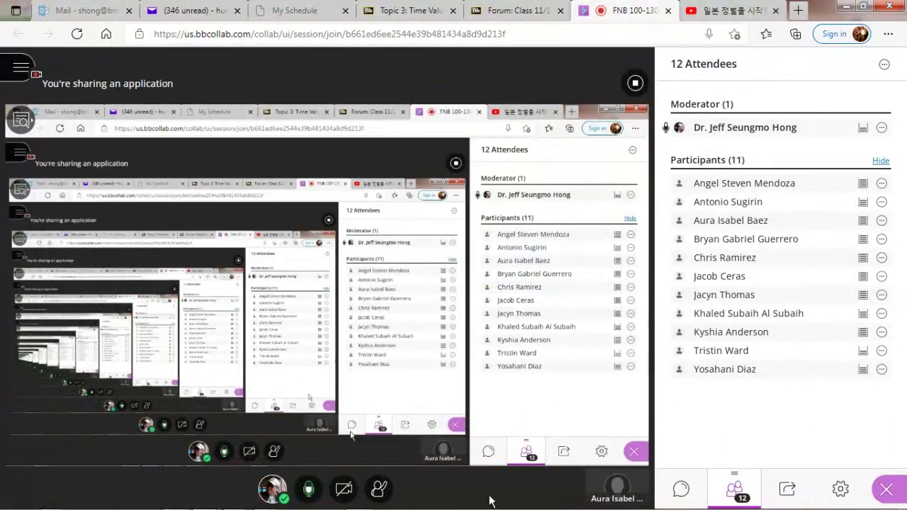
mouse_move(490, 504)
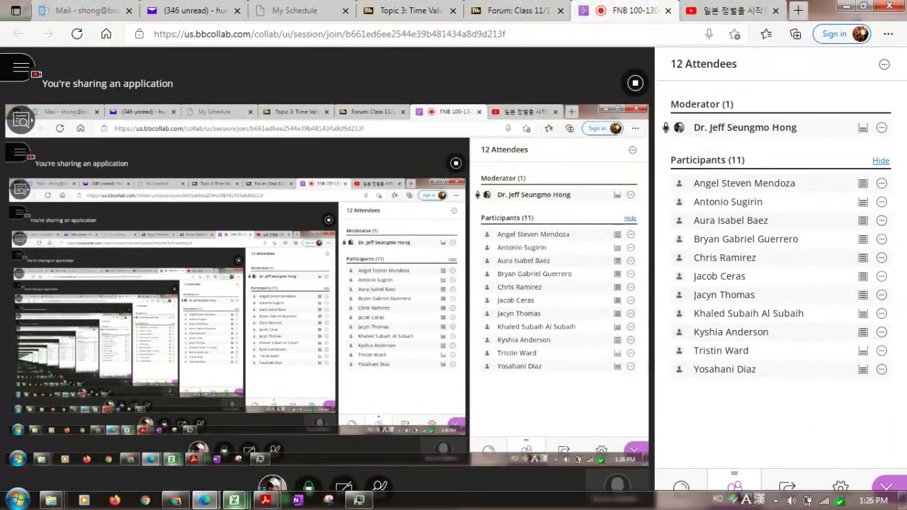
mouse_move(265, 500)
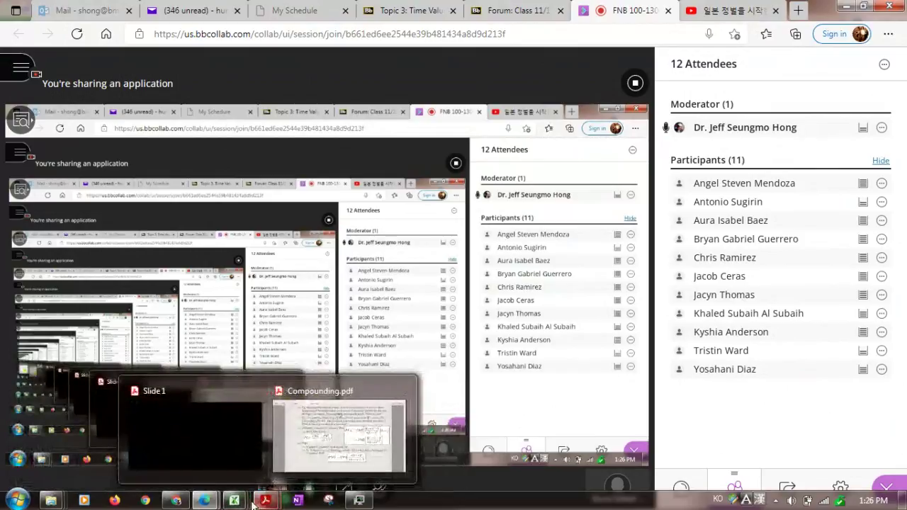
mouse_move(234, 501)
click(372, 446)
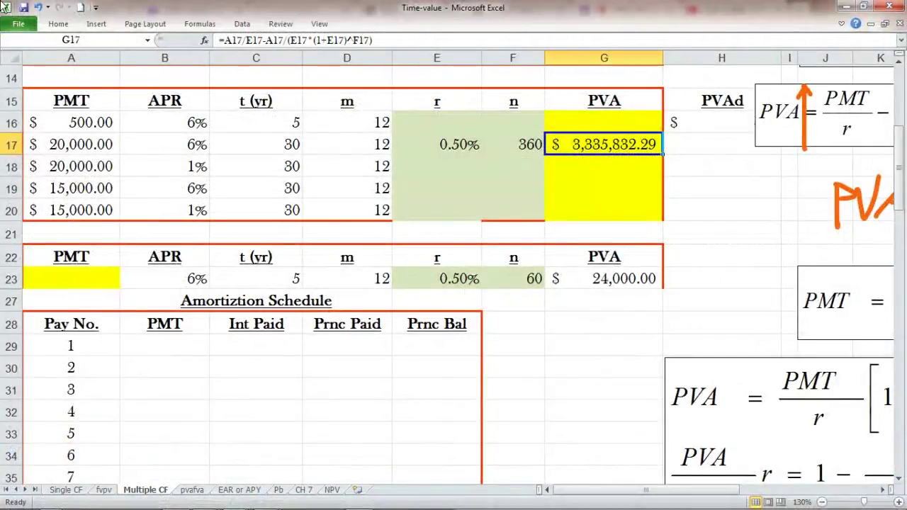
mouse_move(284, 506)
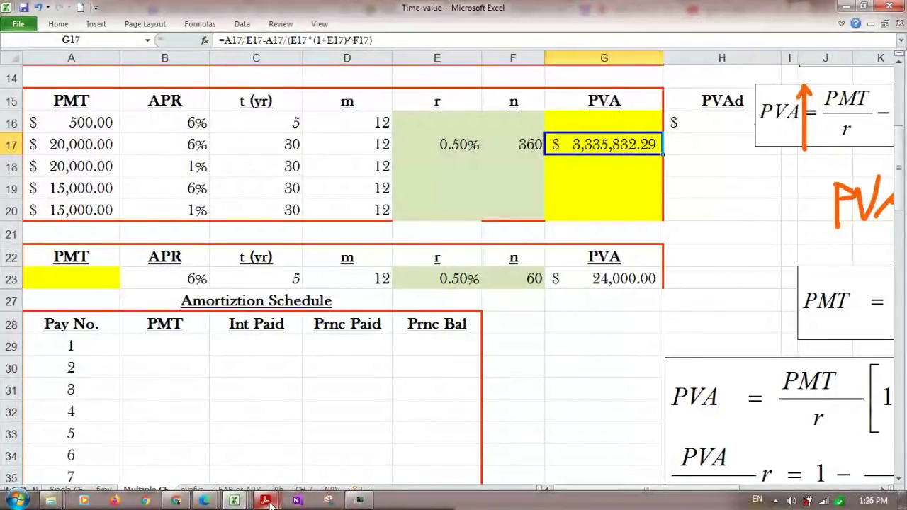
Copy the r, n and PVA formulas from E17:G17 down to row 18, which uses the 1% APR.
scroll(269, 503, up, 2)
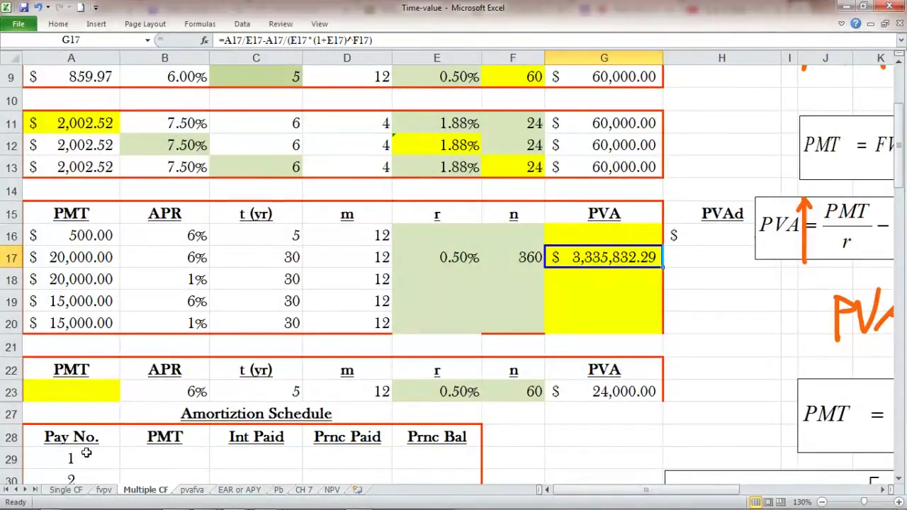
click(155, 259)
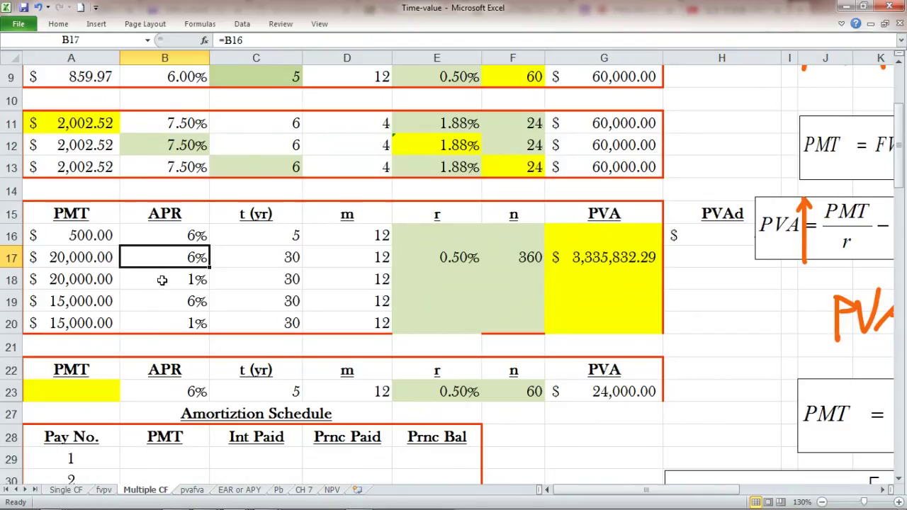
click(162, 279)
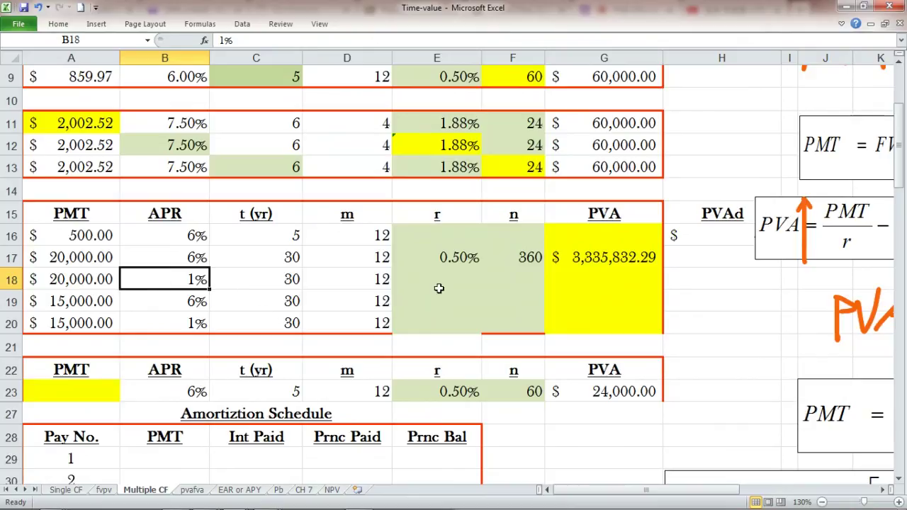
click(438, 259)
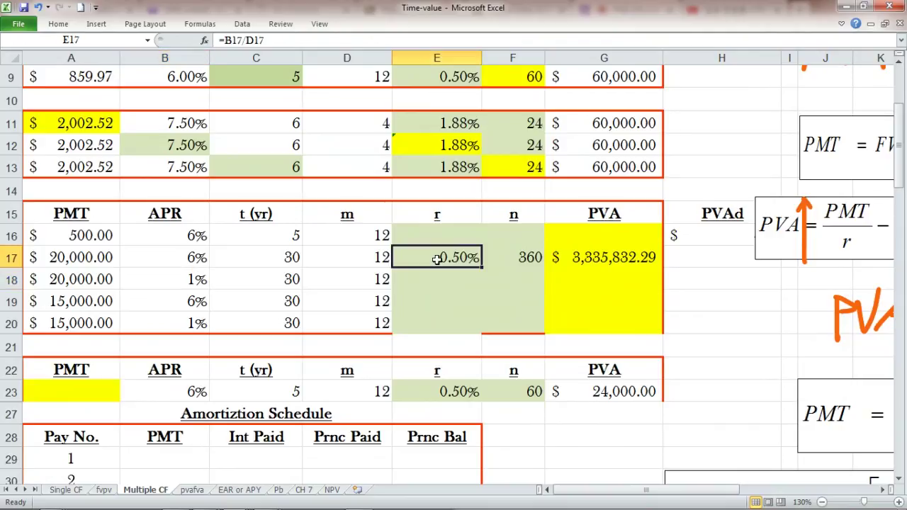
click(180, 279)
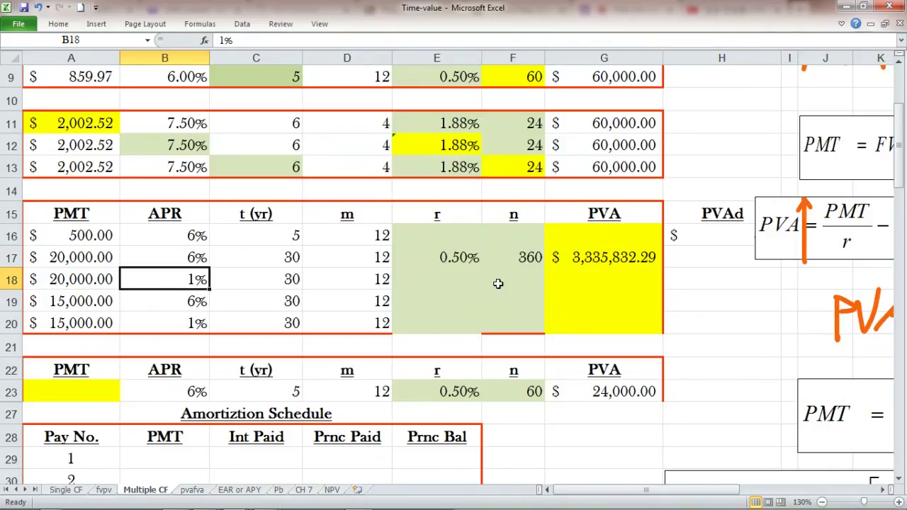
click(427, 264)
drag(427, 264, 583, 259)
drag(666, 268, 666, 282)
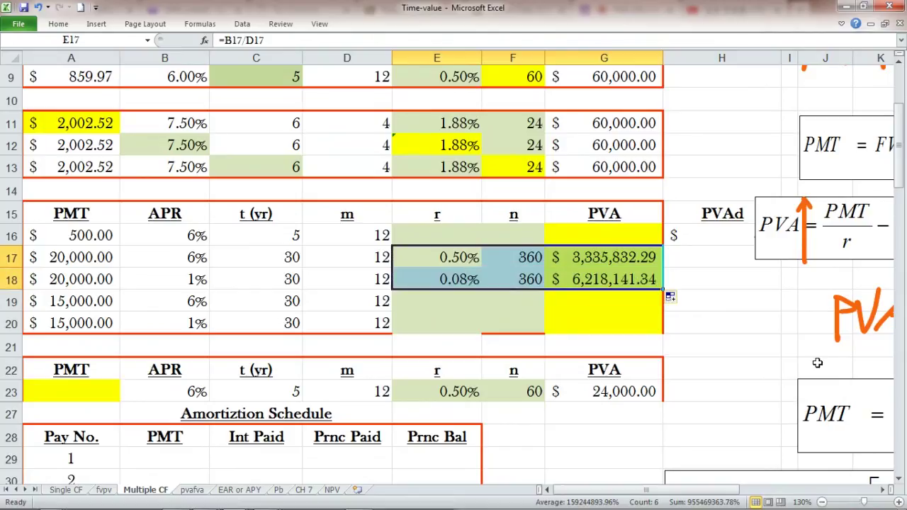
Fill the r, n and PVA formulas from E18:G18 down through row 20 for the 15,000.00 payment cases.
click(574, 276)
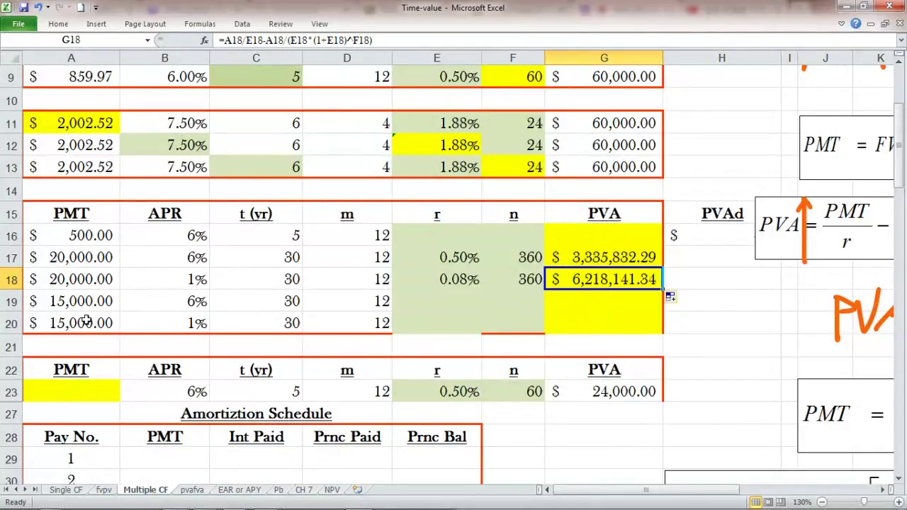
click(85, 279)
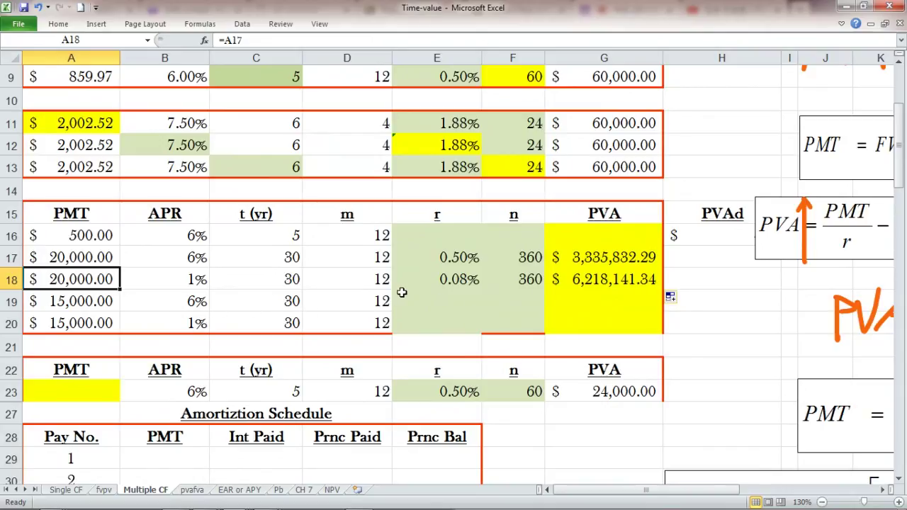
drag(414, 279, 656, 293)
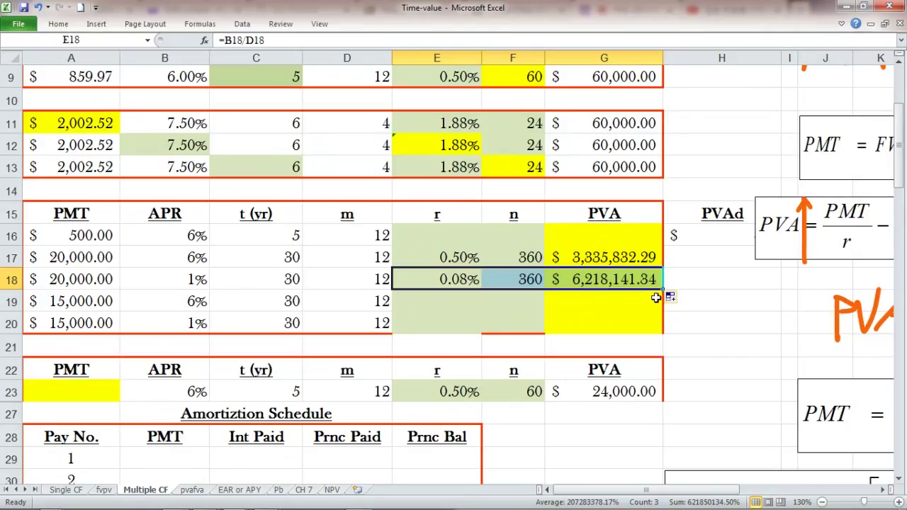
drag(666, 290, 666, 328)
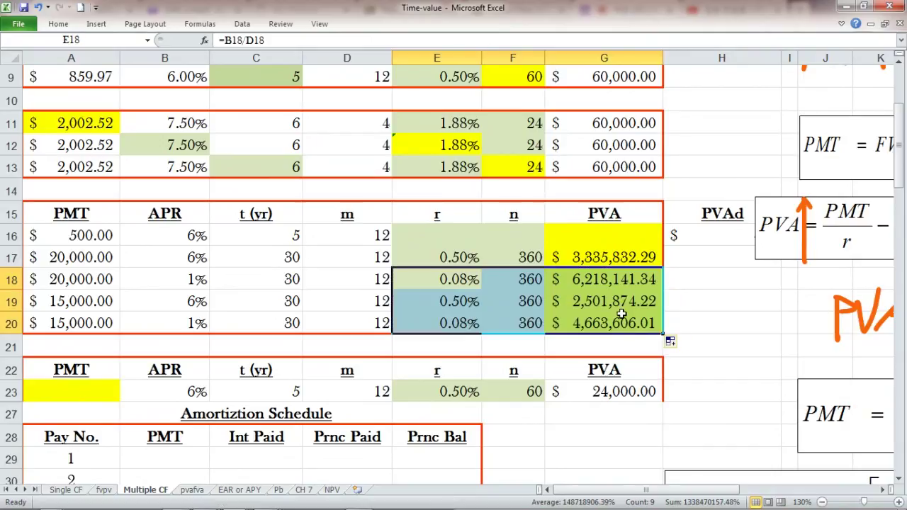
Set the number of years in C19 to 45 for the 15,000.00 payment at 6% APR.
click(621, 316)
click(621, 302)
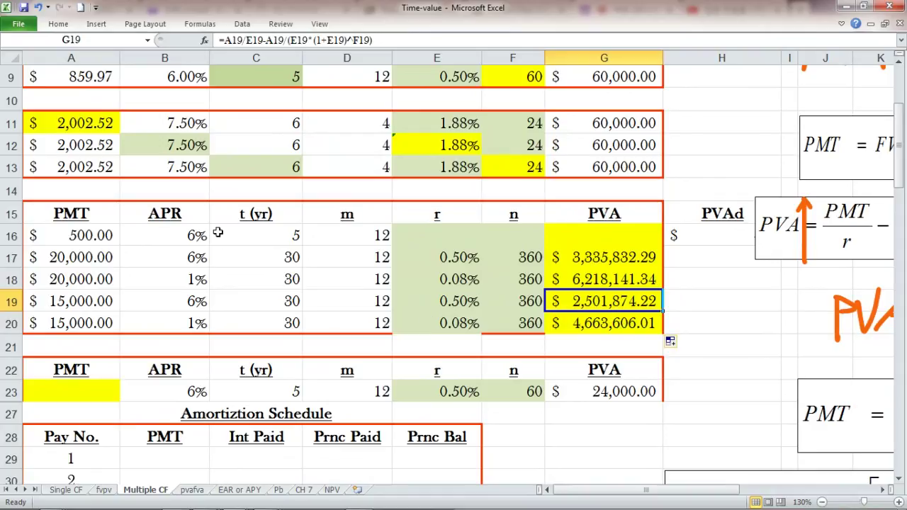
click(286, 305)
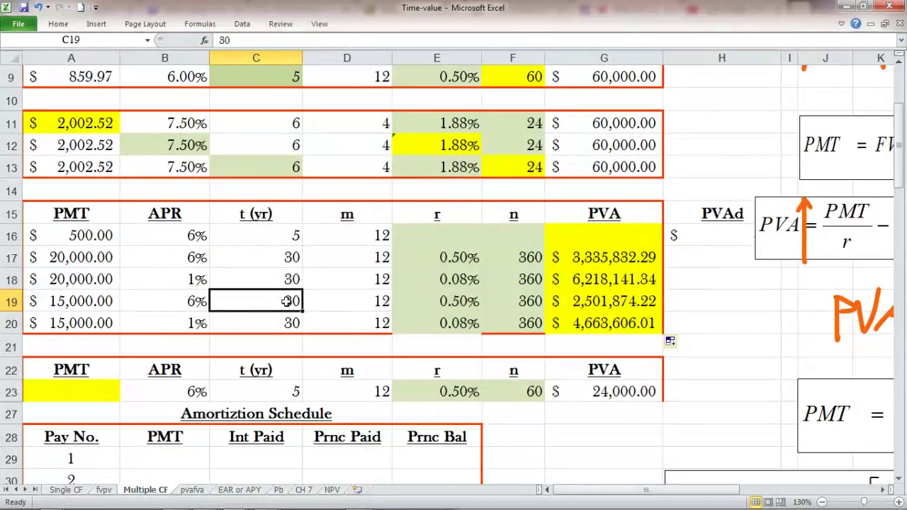
text(45)
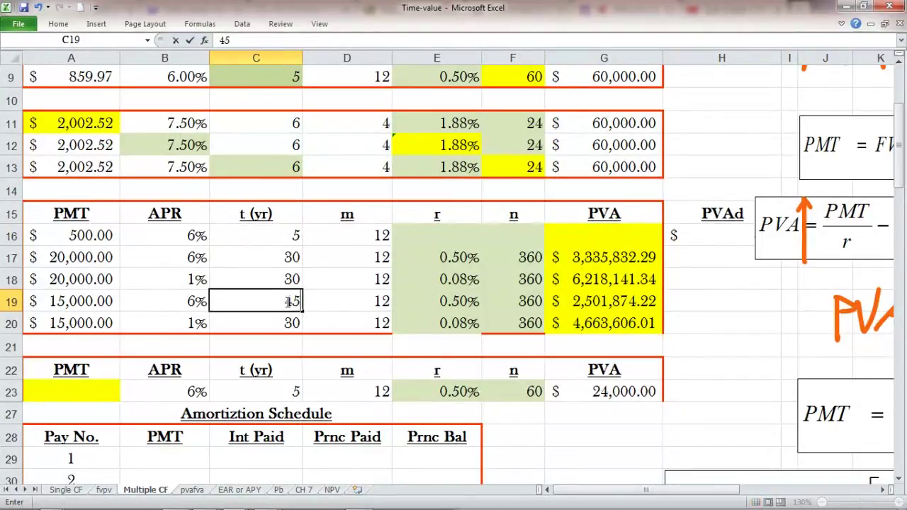
key(Return)
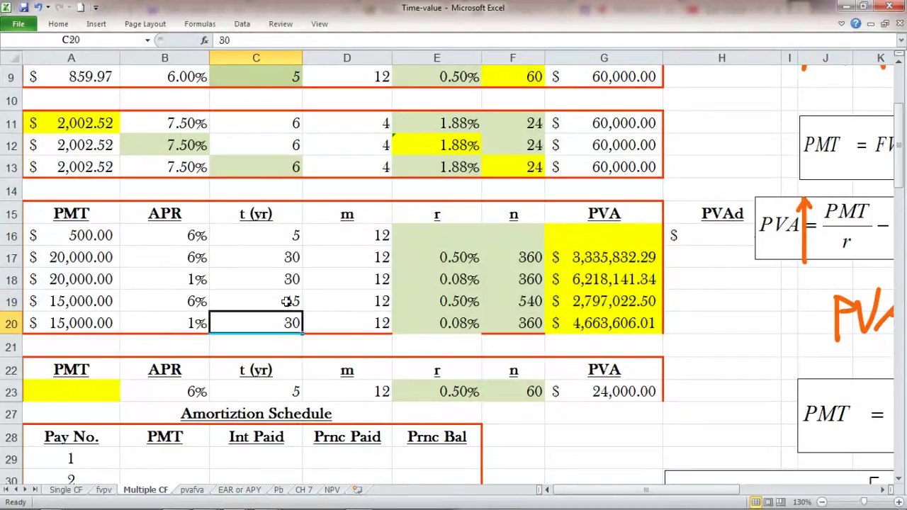
Extend the 45-year term from C19 to C20, and undo the year changes in both cells.
click(285, 301)
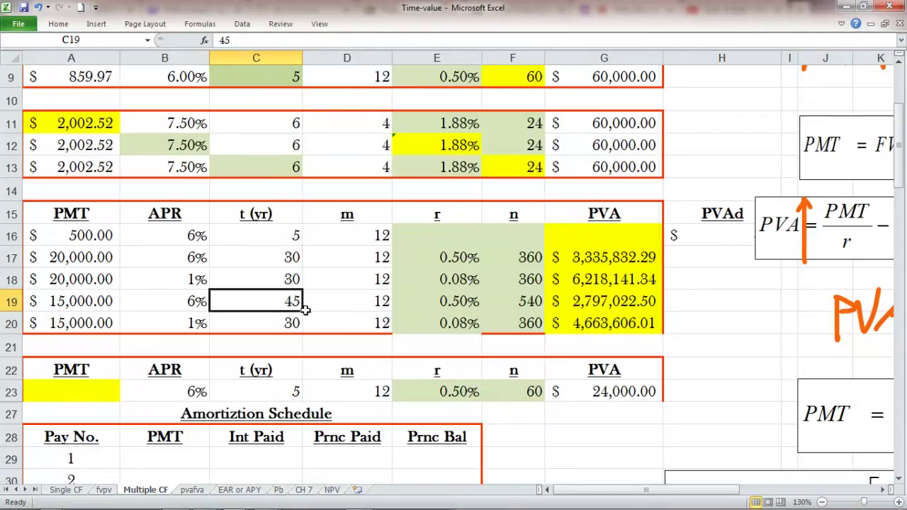
drag(301, 311, 303, 327)
click(435, 346)
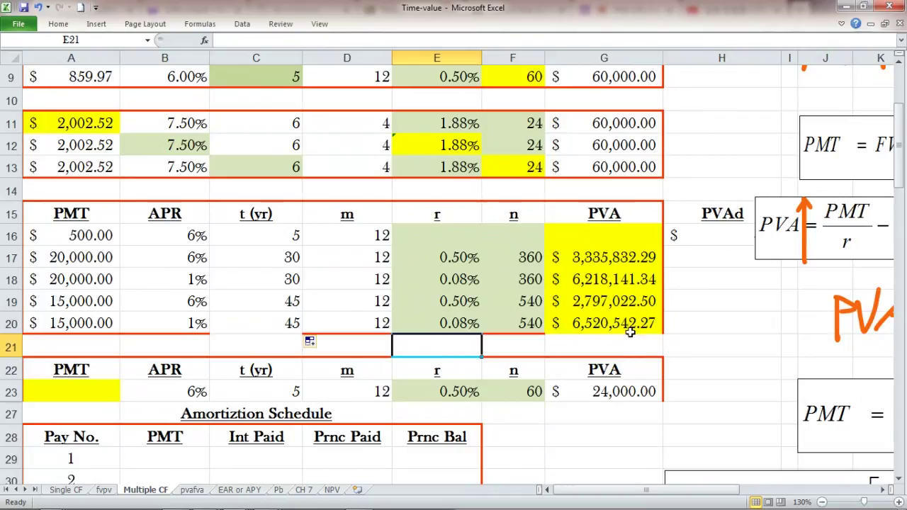
click(290, 307)
click(290, 323)
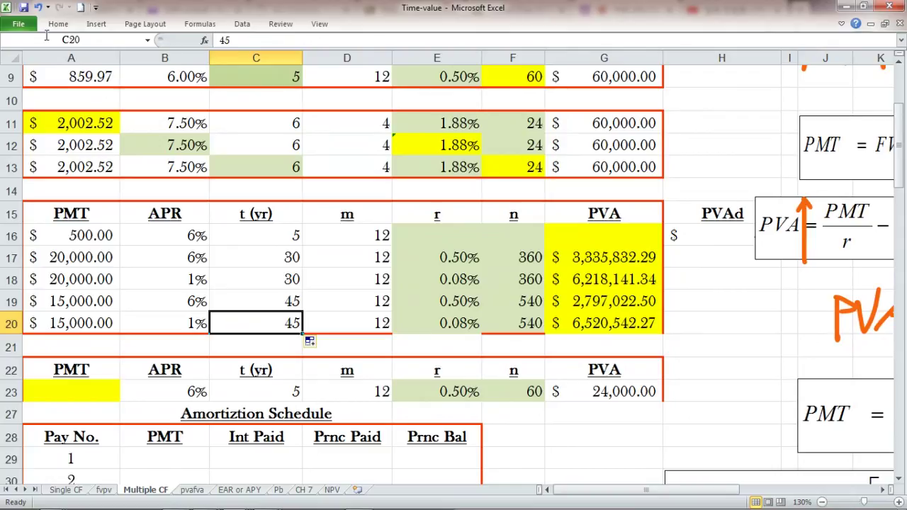
click(37, 9)
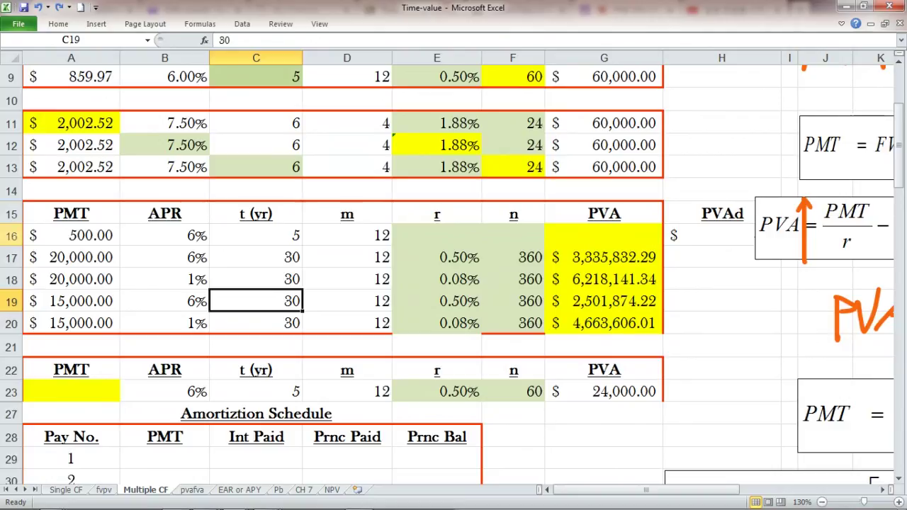
Review the payment entries in A17:A20 and the PVA formula in G20.
click(51, 282)
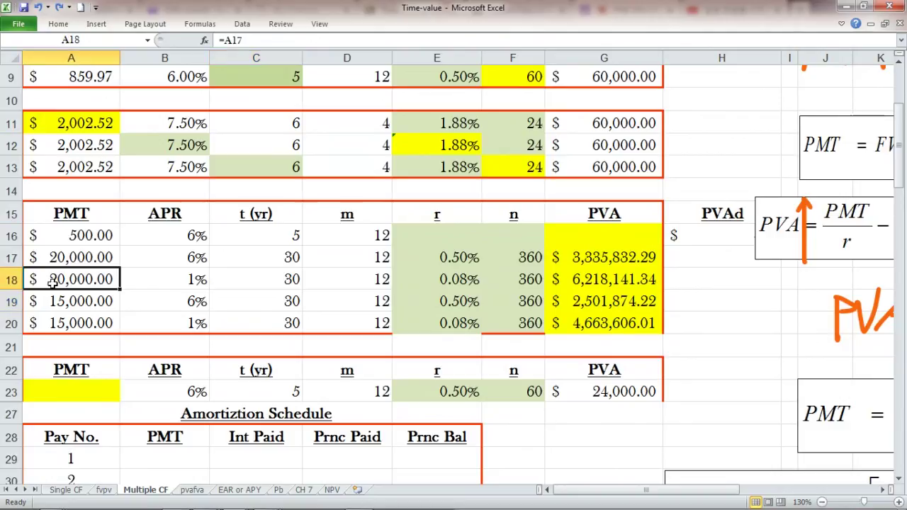
click(56, 302)
click(59, 273)
click(65, 260)
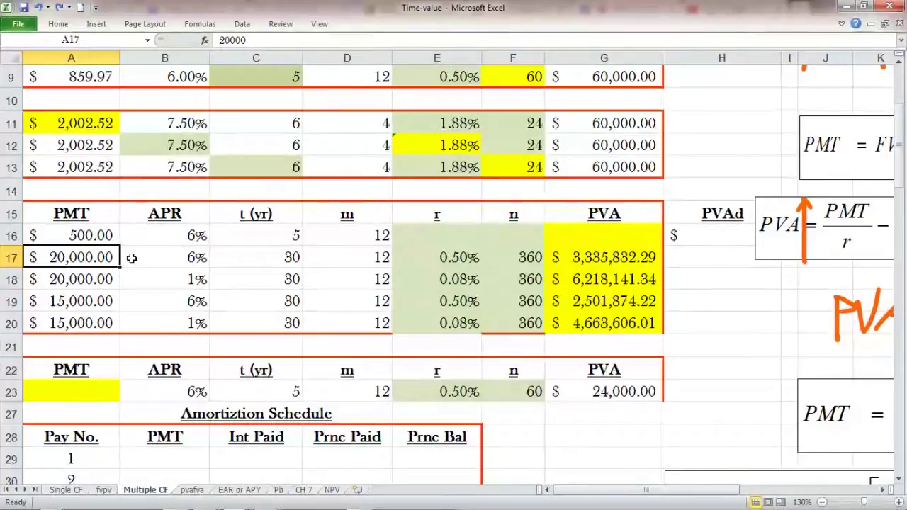
click(601, 323)
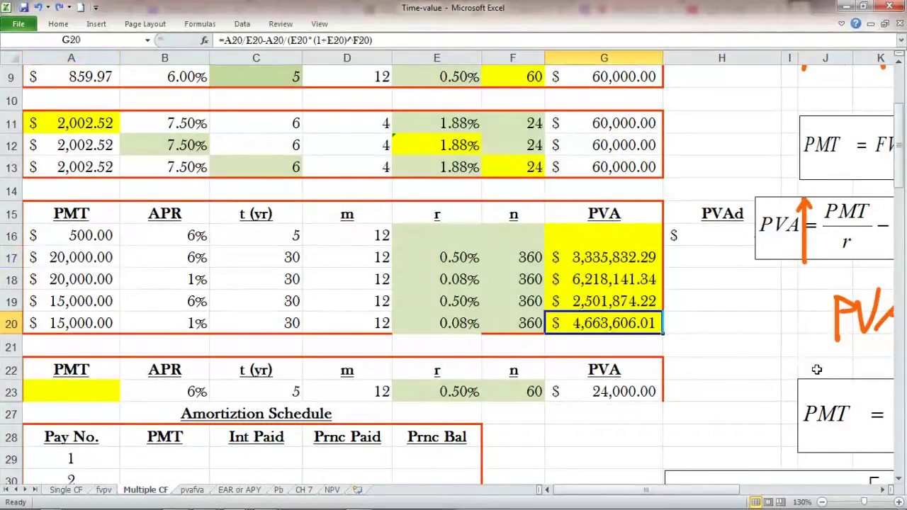
click(94, 320)
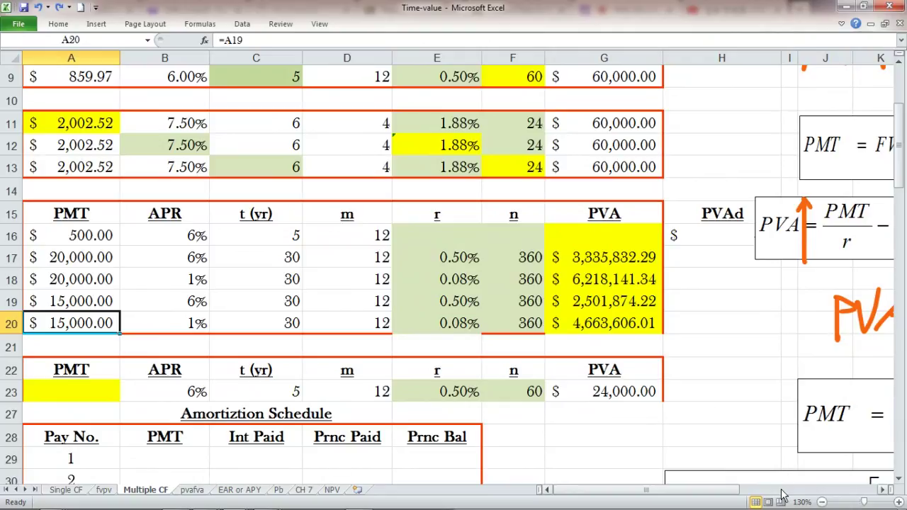
Switch to the Bb Collaborate session in the browser and open its content-sharing panel.
mouse_move(558, 508)
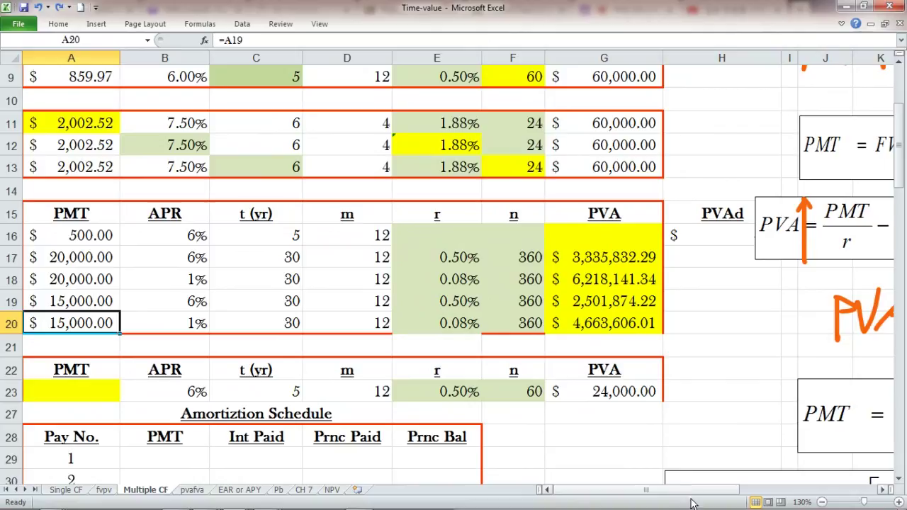
mouse_move(693, 508)
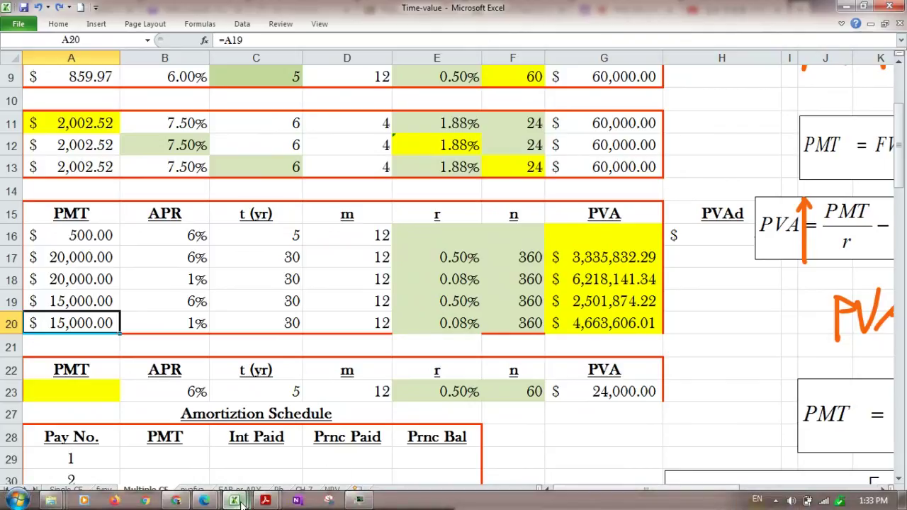
mouse_move(195, 503)
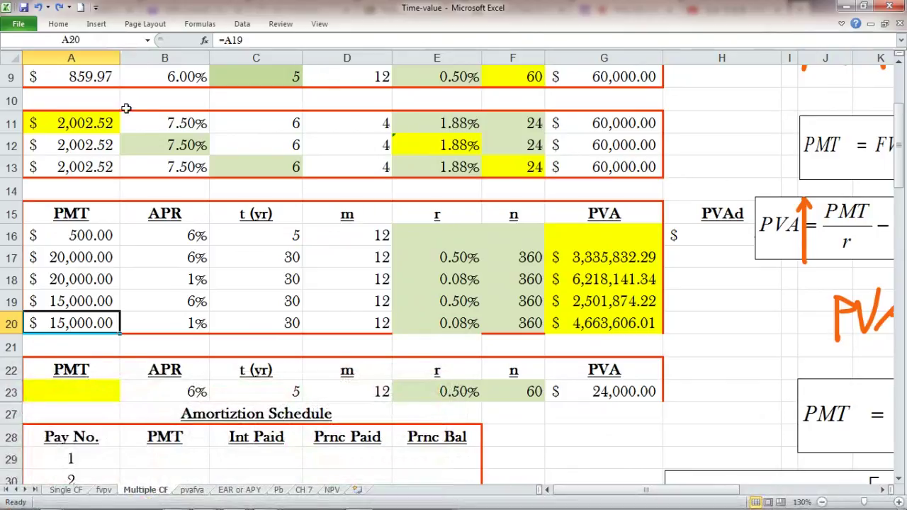
click(204, 502)
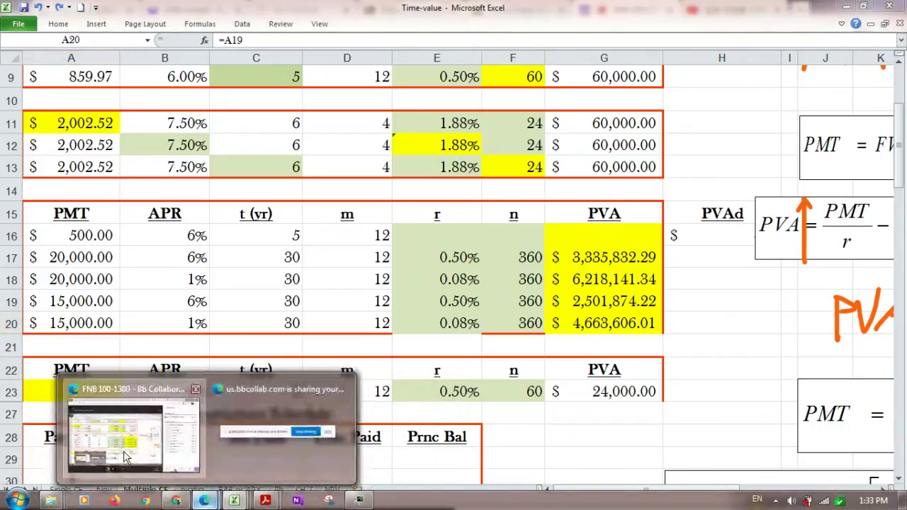
mouse_move(126, 457)
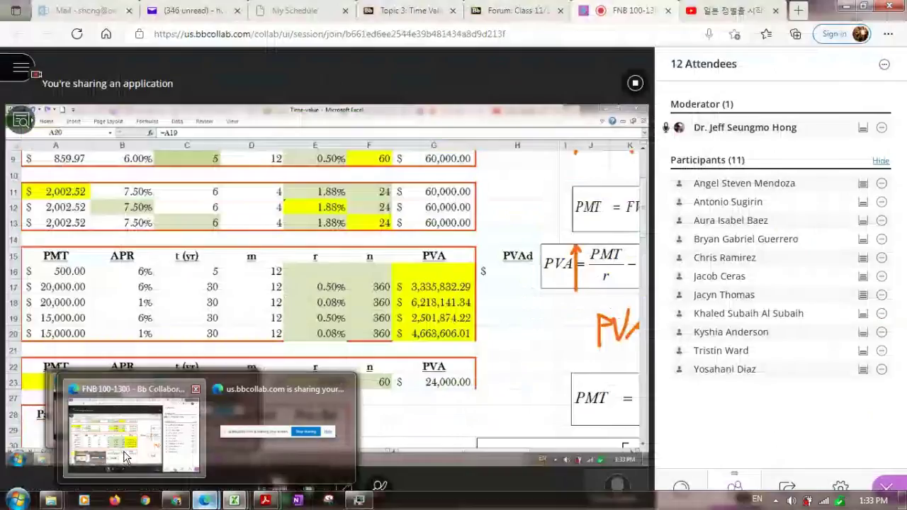
click(126, 457)
click(786, 489)
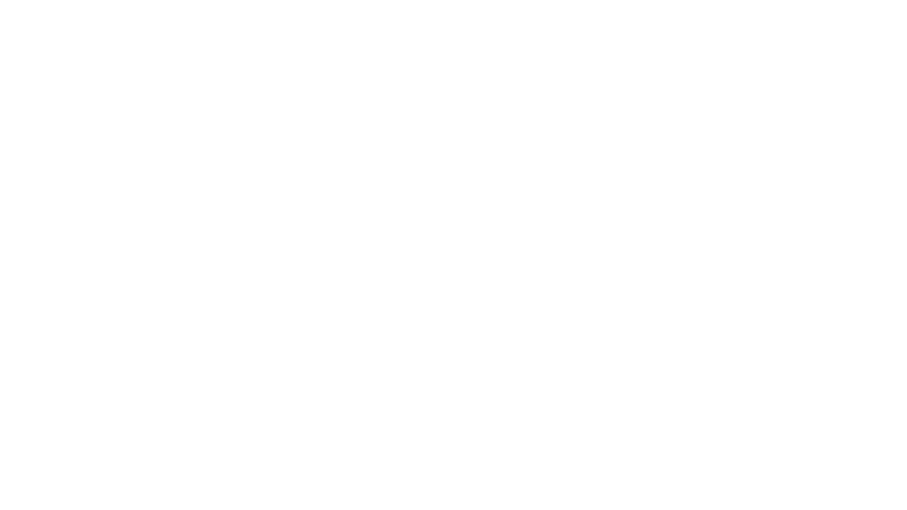
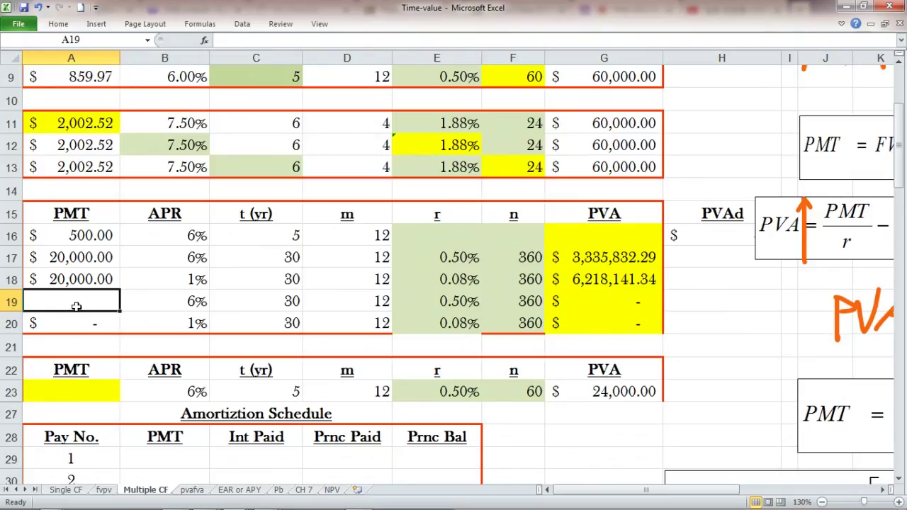
Fill the payment cells A19:A20 with the standard yellow color.
click(78, 318)
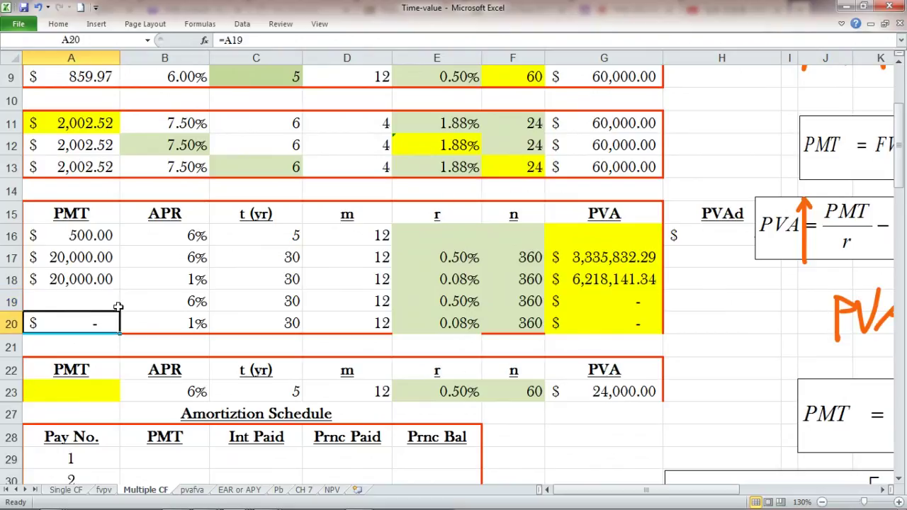
drag(105, 296, 104, 320)
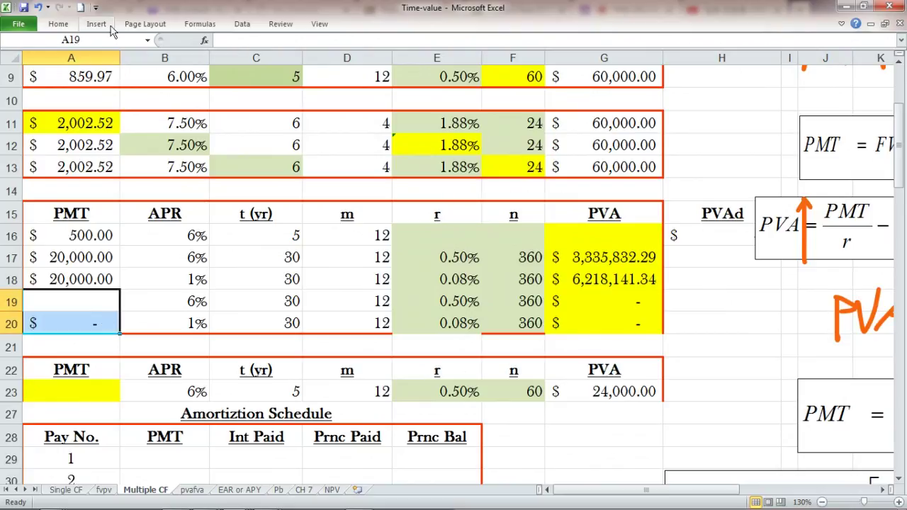
click(56, 29)
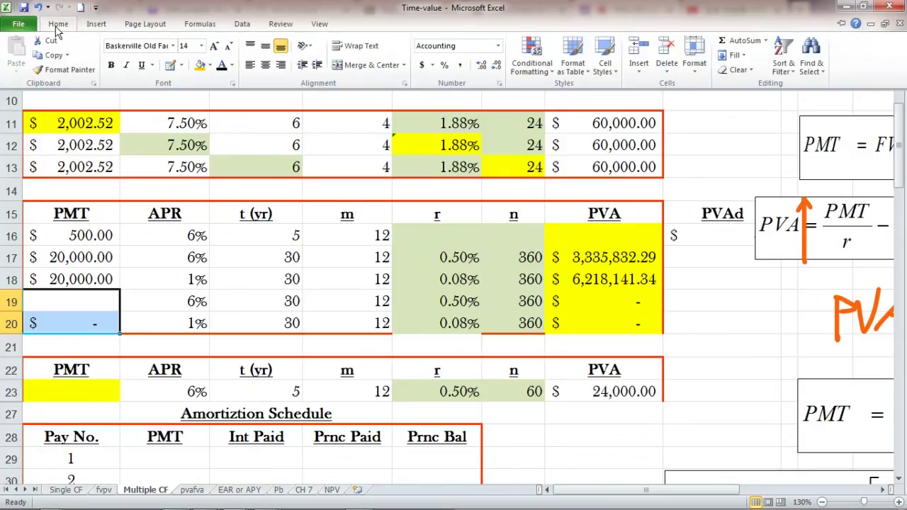
click(197, 65)
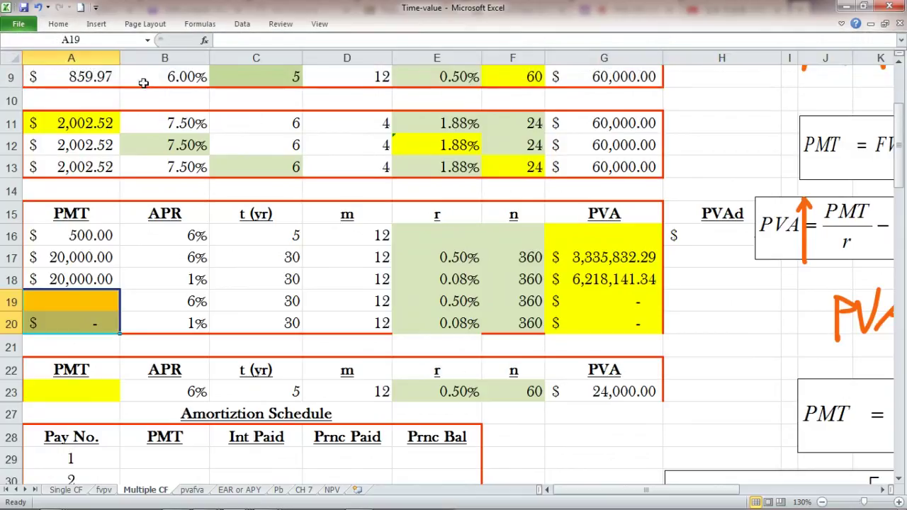
click(62, 25)
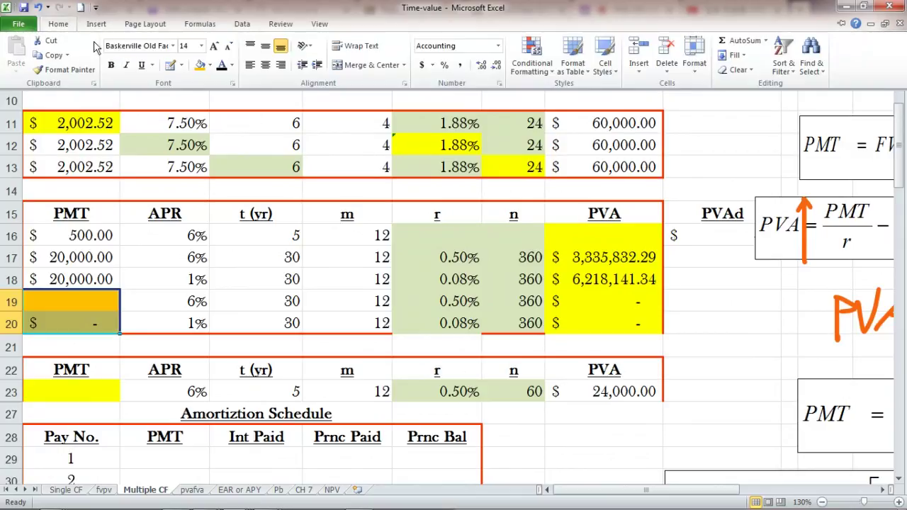
click(209, 65)
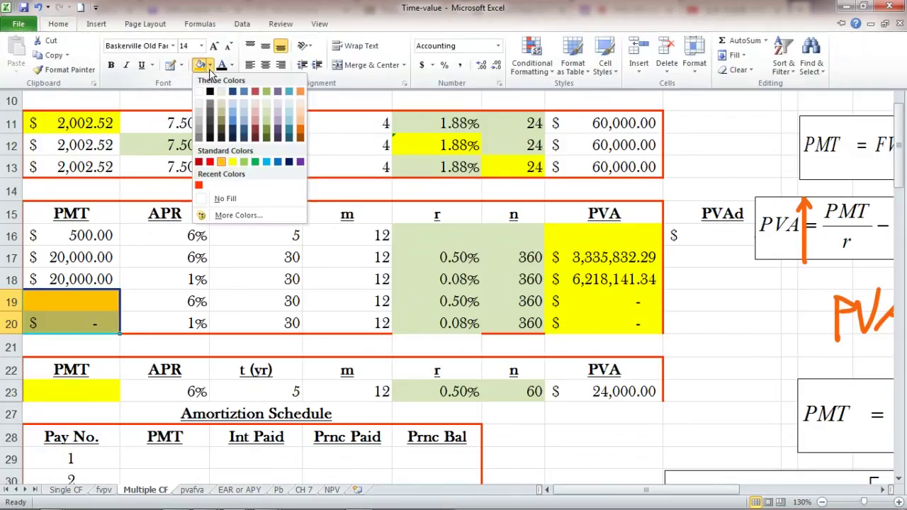
click(233, 162)
Remove the fill color from the PVA cells G19:G20.
click(623, 303)
drag(624, 303, 592, 323)
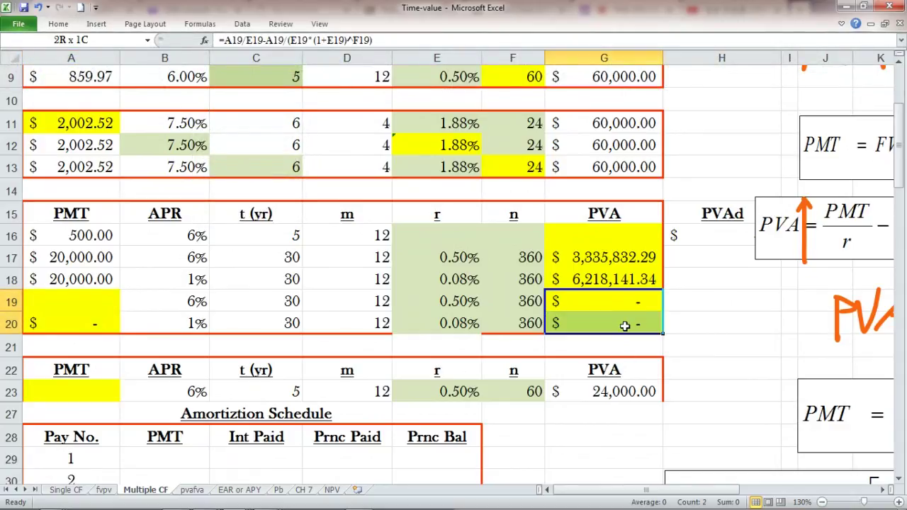
click(54, 25)
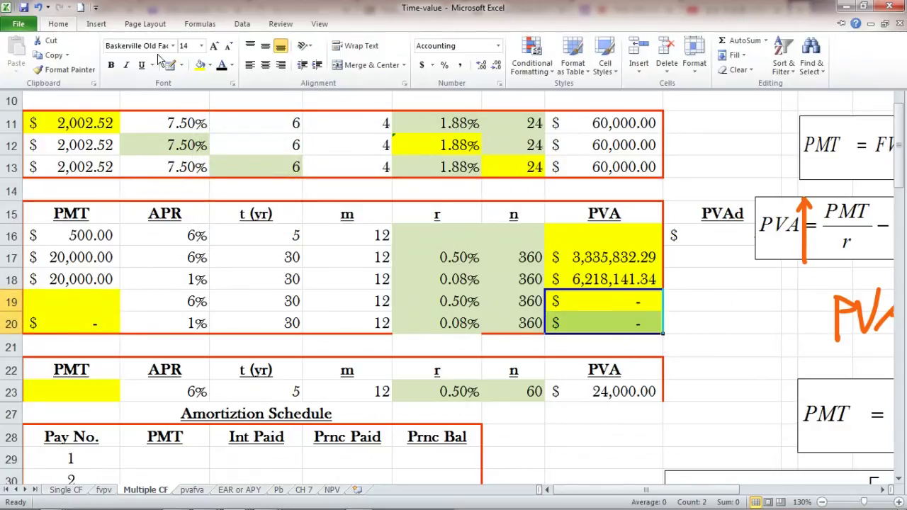
click(210, 65)
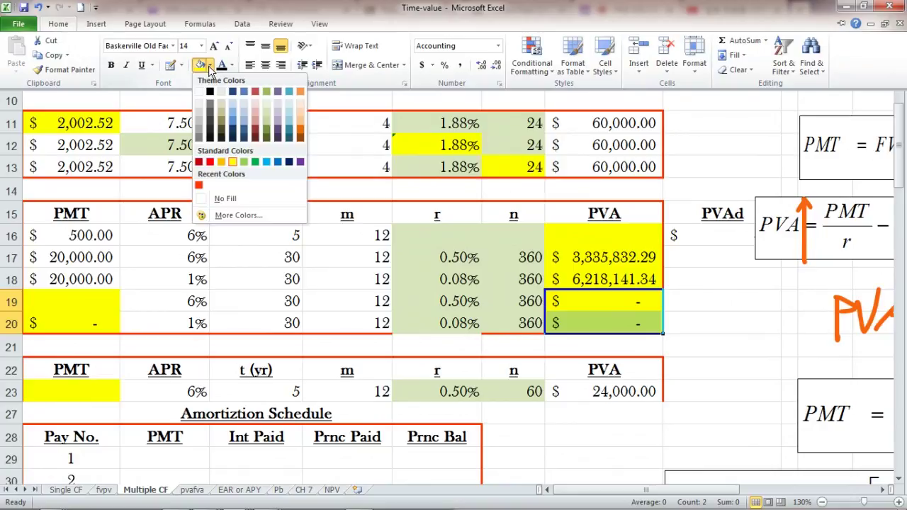
click(223, 198)
Enter 6000000 as the PVA in G19 and link G20 to it with =G19.
click(630, 296)
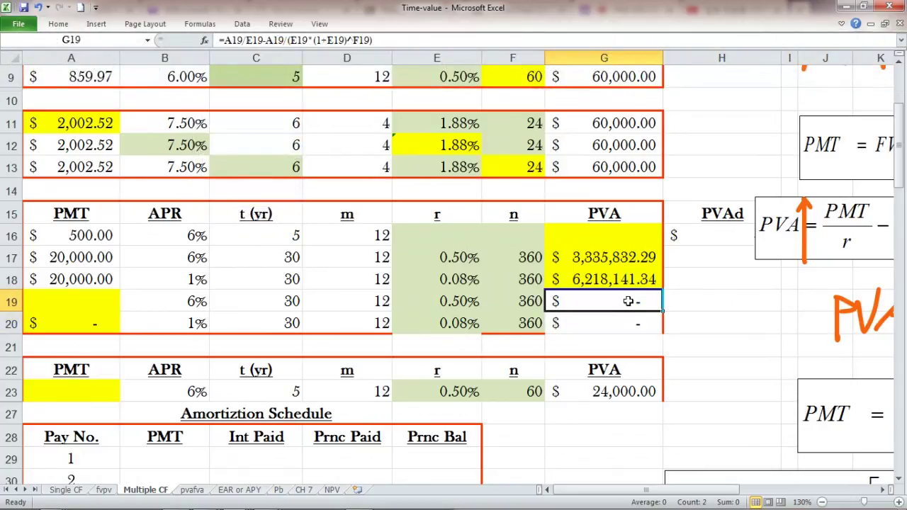
text(6)
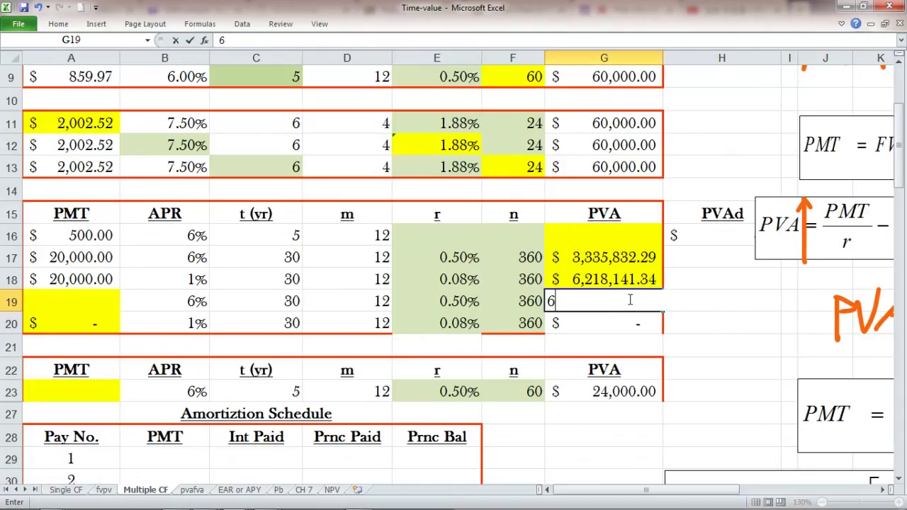
text(000000)
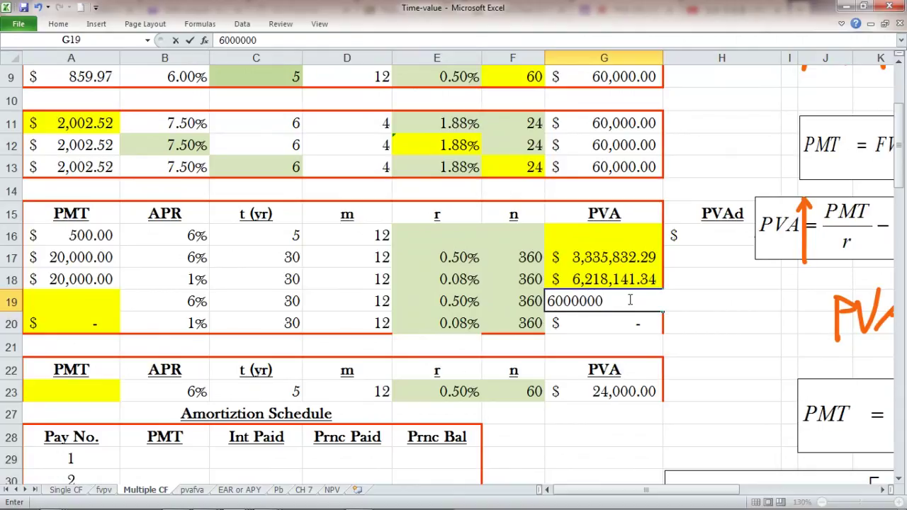
key(Return)
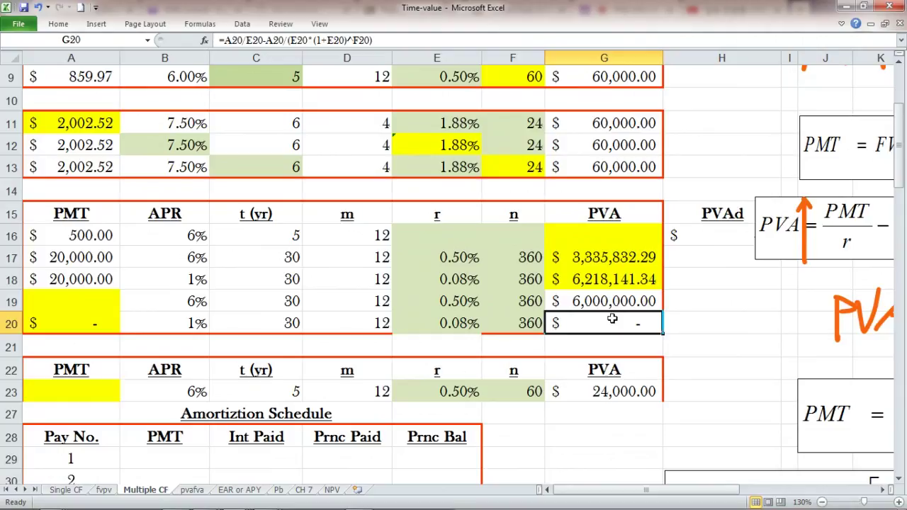
text(=)
click(613, 302)
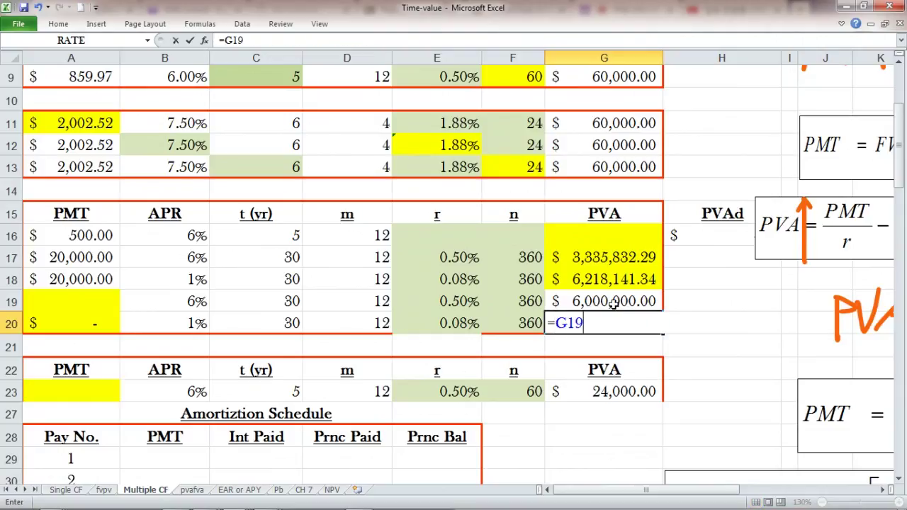
key(Return)
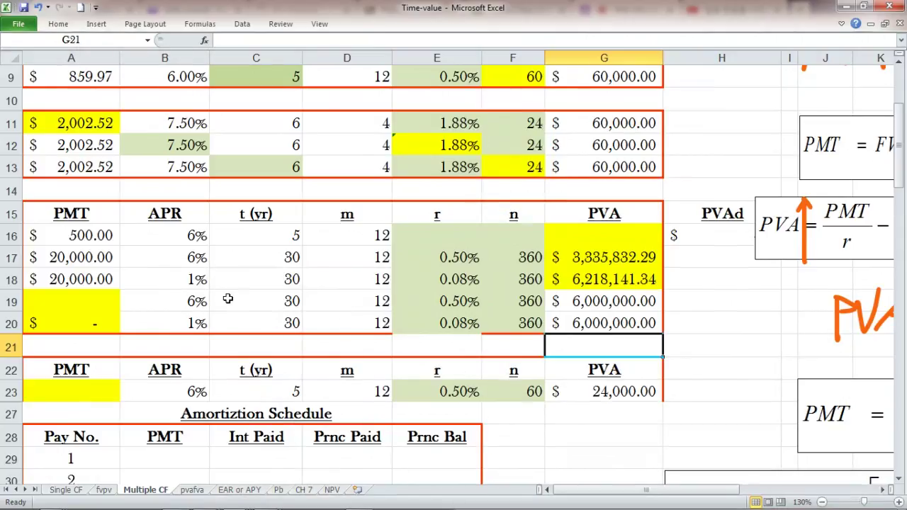
Enter the payment formula =G19*E19*(1+E19)^F19/((1+E19)^F19-1) in cell A19.
click(84, 298)
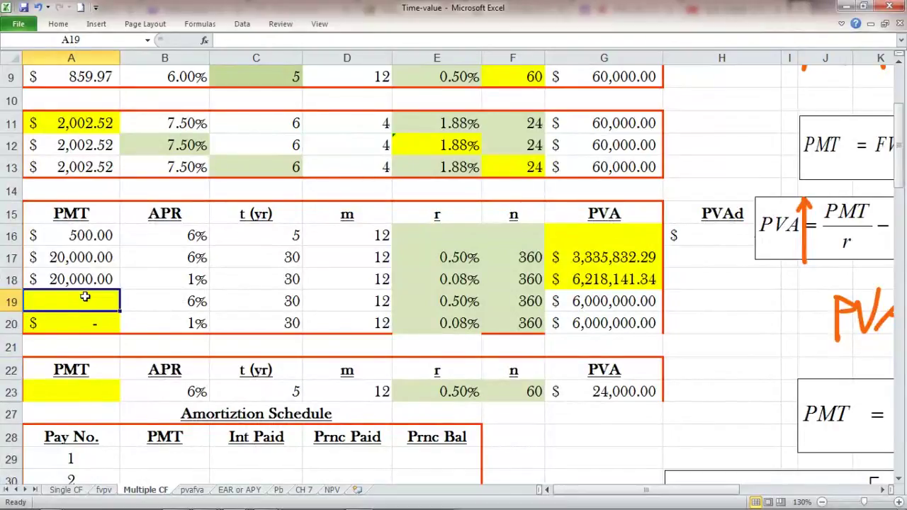
text(=)
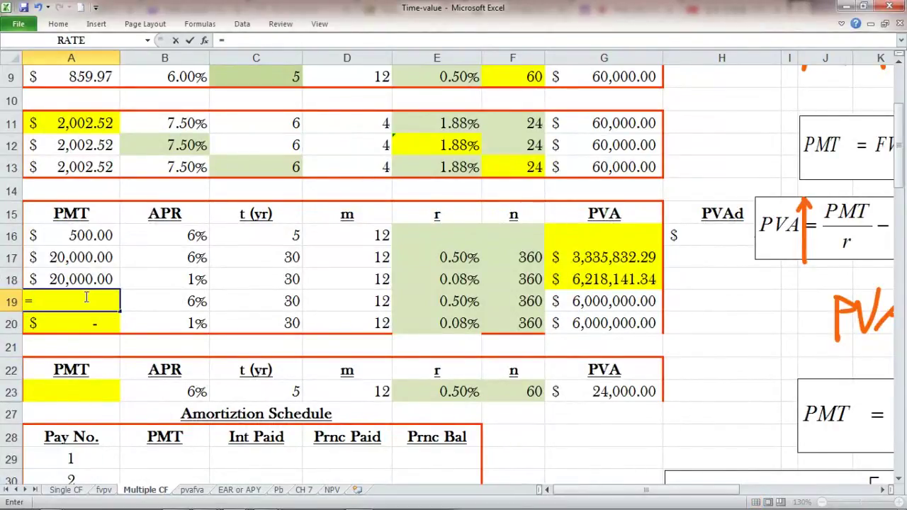
click(578, 314)
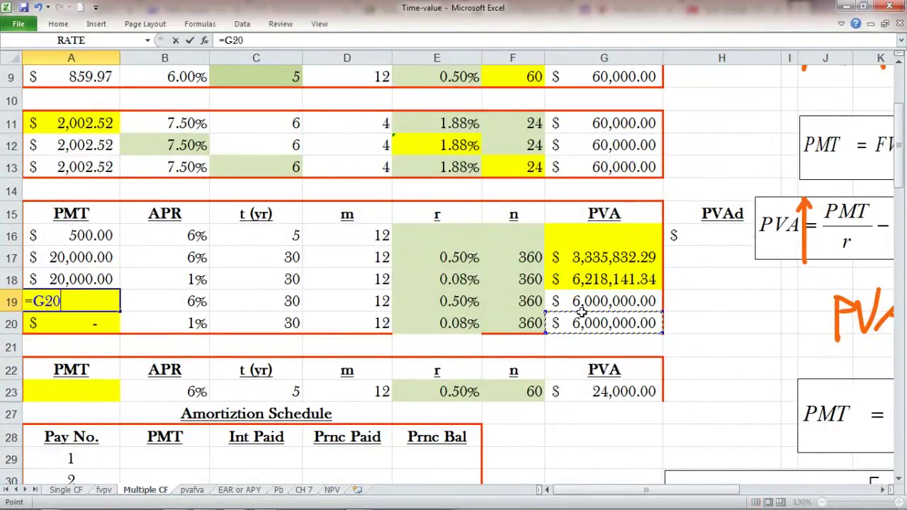
click(584, 309)
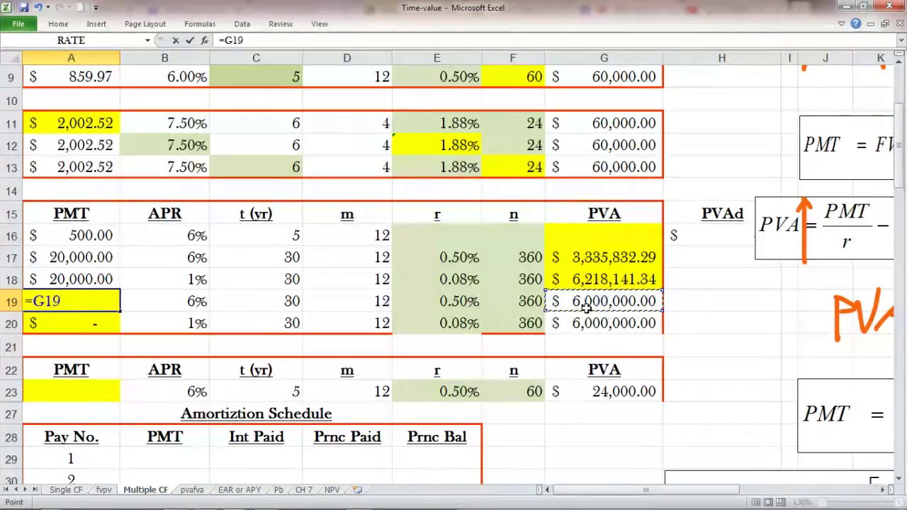
text(*)
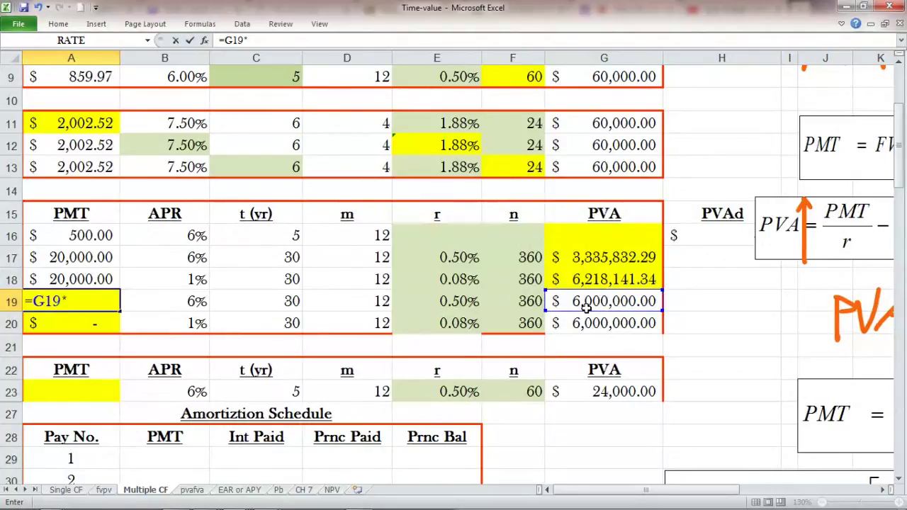
click(459, 302)
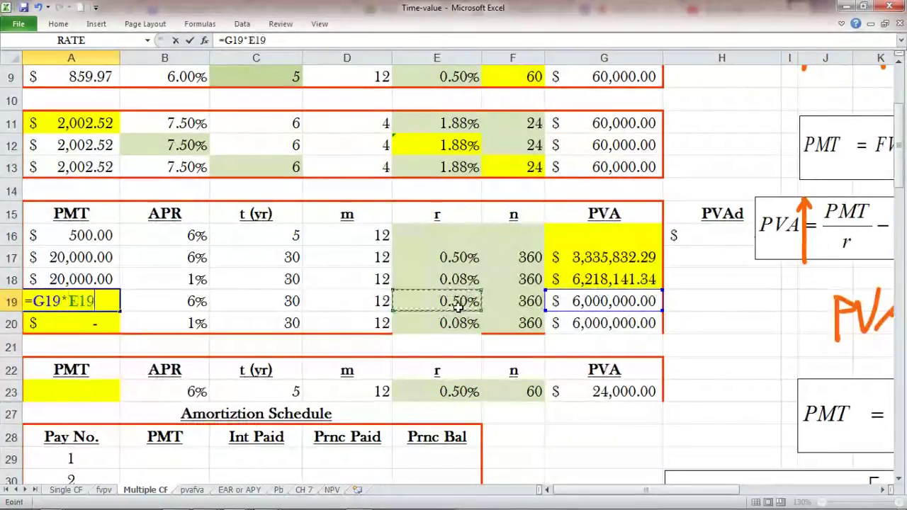
text(*)
text(()
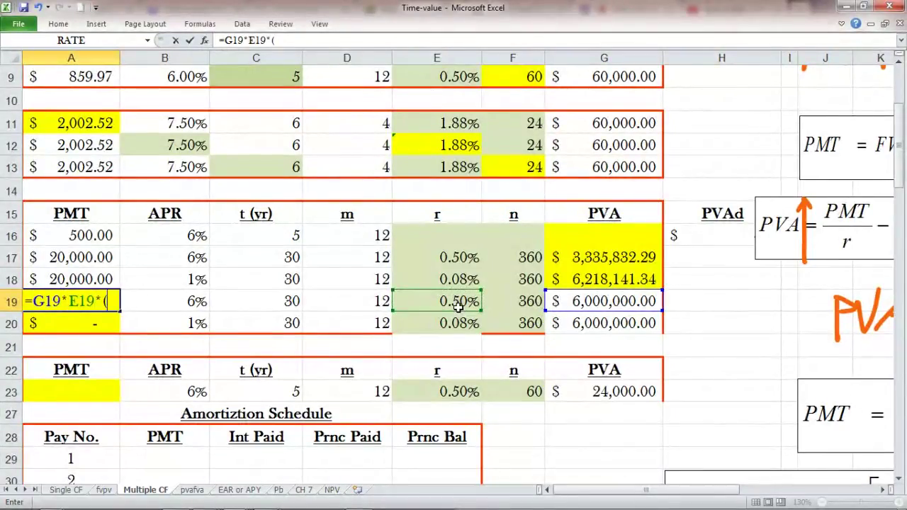
text(1+)
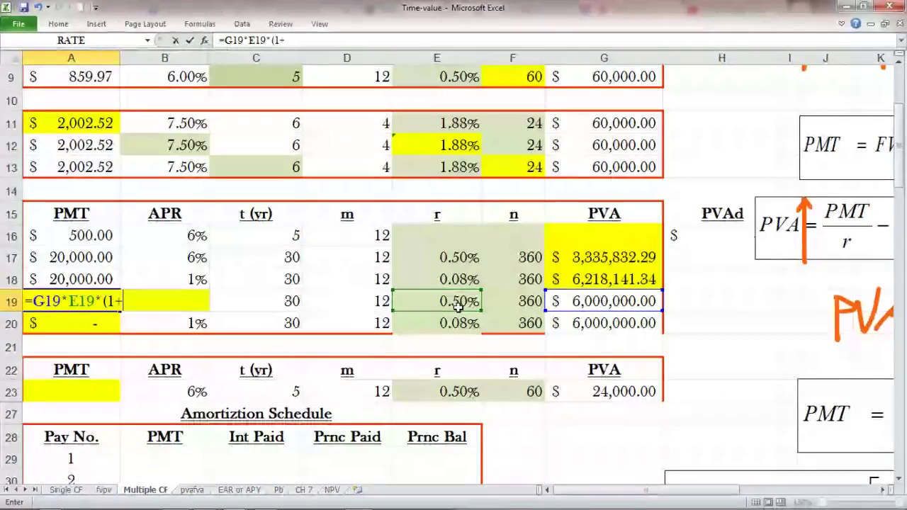
click(436, 301)
text())
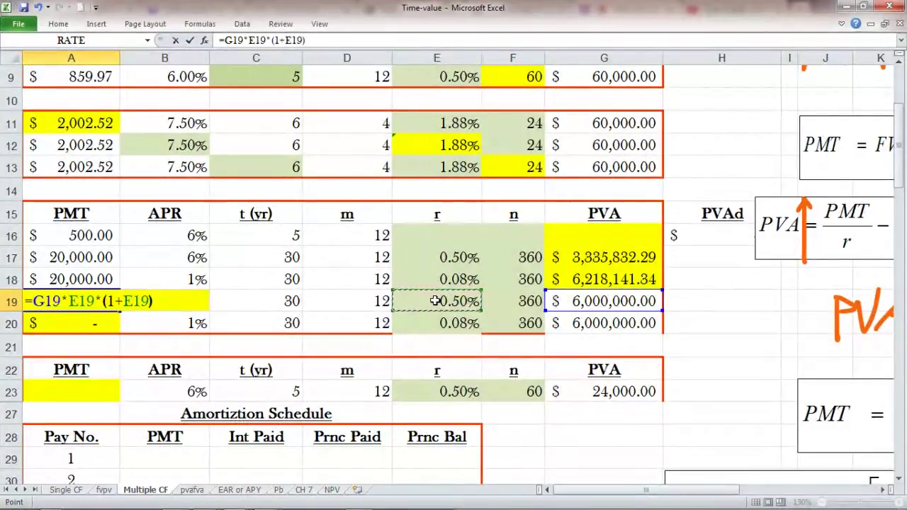
text(^)
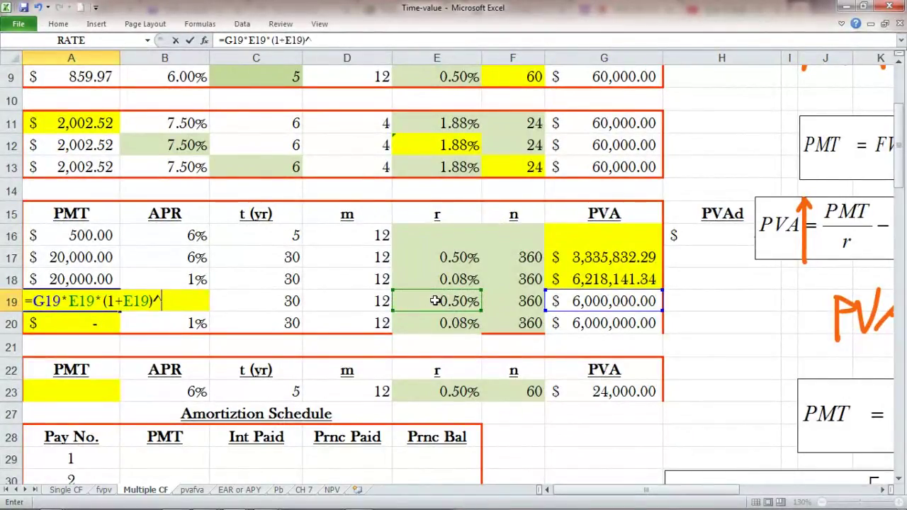
click(518, 301)
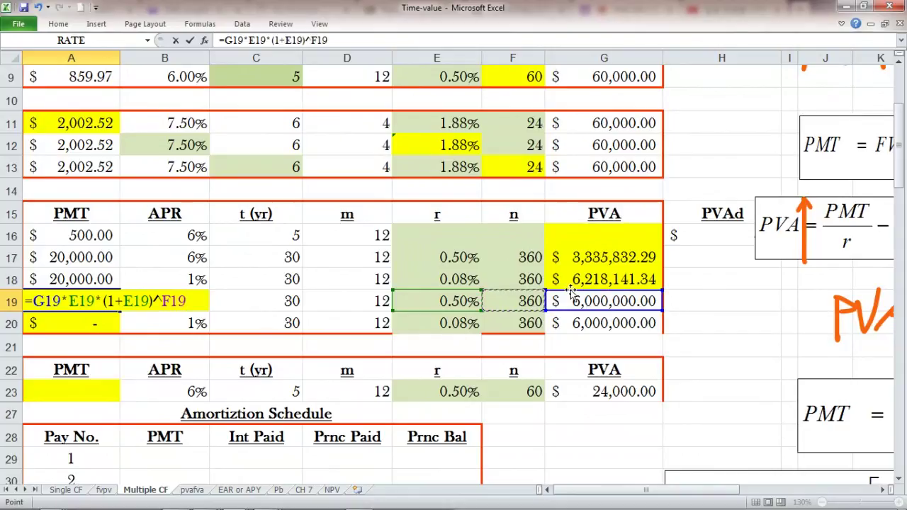
text(/((1+)
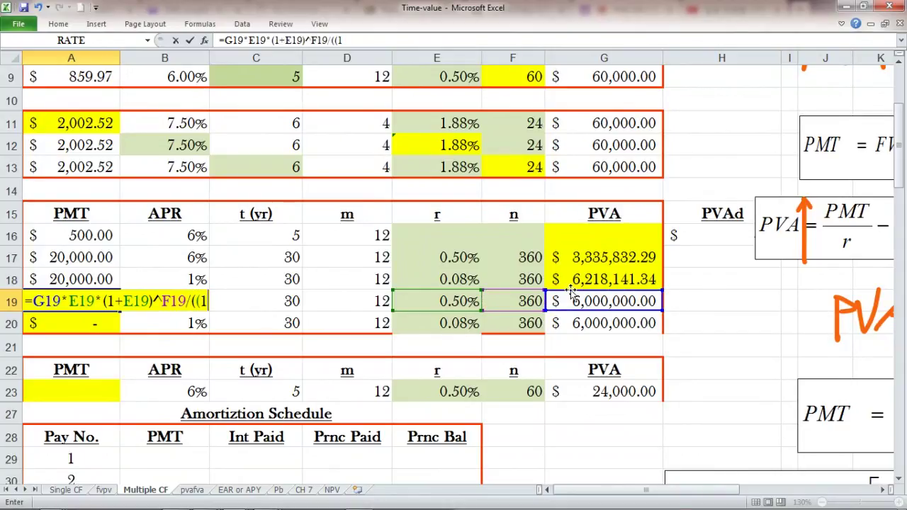
click(422, 297)
text()^)
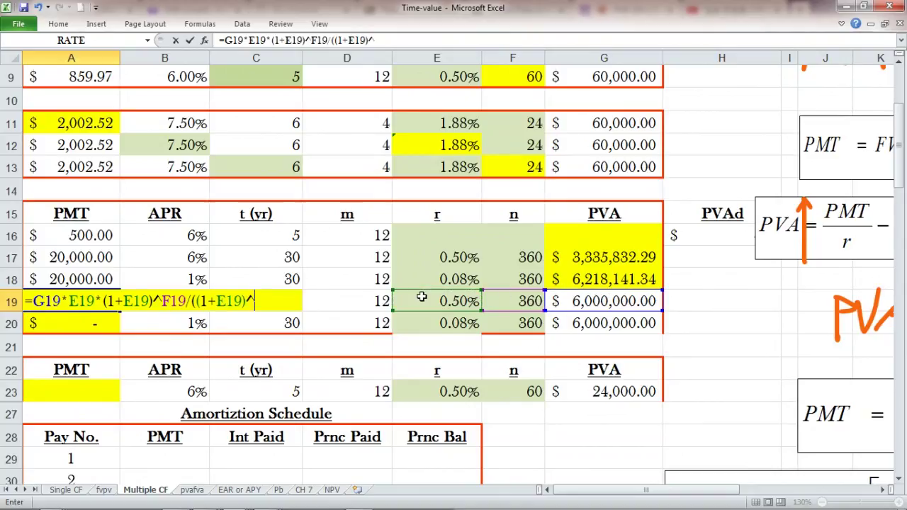
click(515, 302)
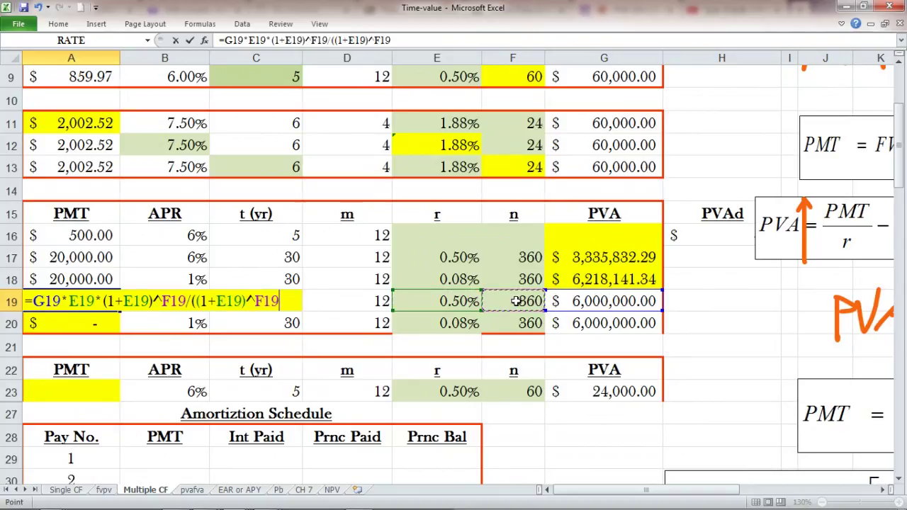
text(-1))
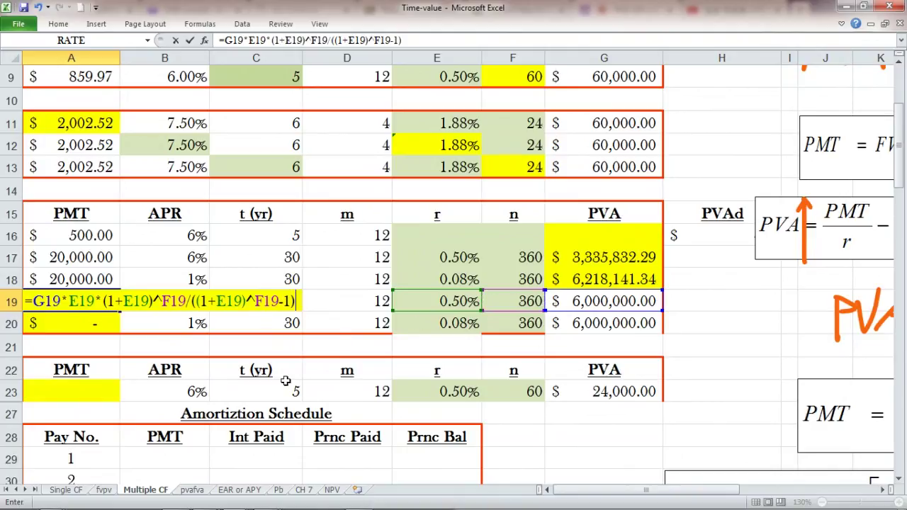
key(Return)
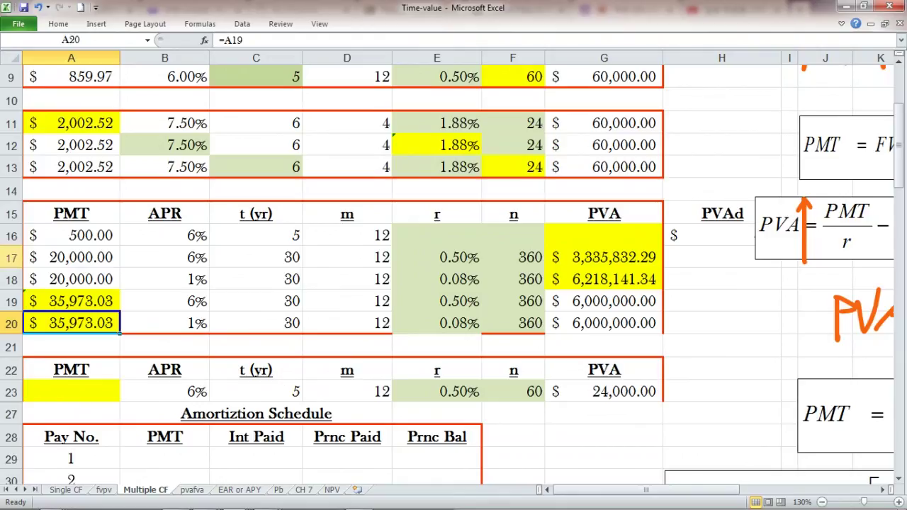
Clear the linked payment in A20, fill the A19 payment formula down into it, and check the copied formula.
click(87, 307)
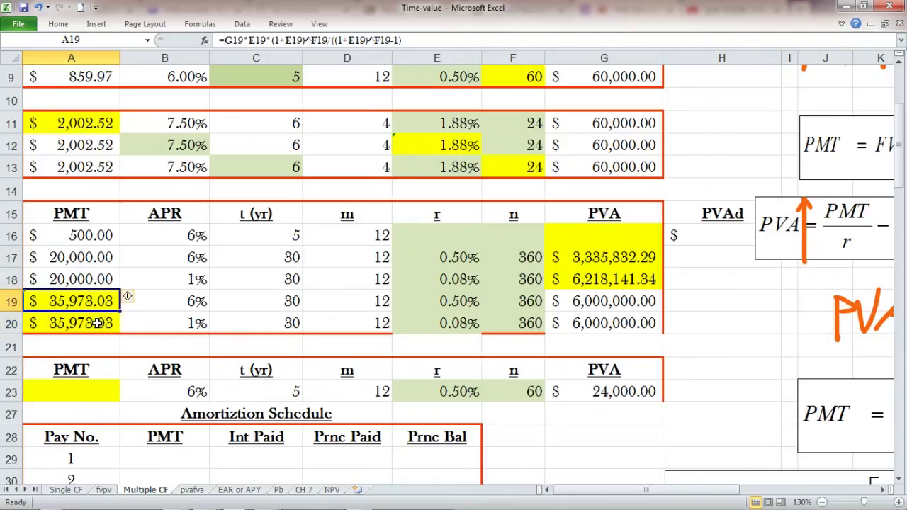
click(92, 322)
key(Delete)
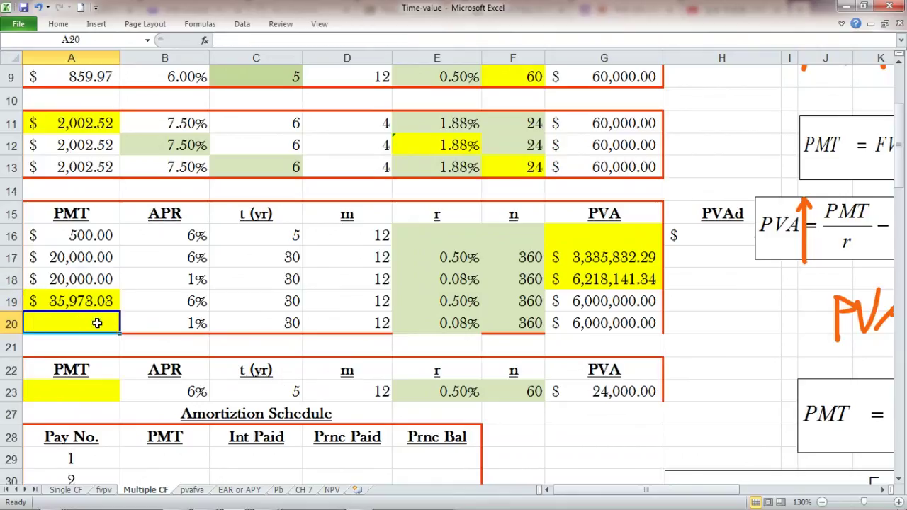
click(573, 302)
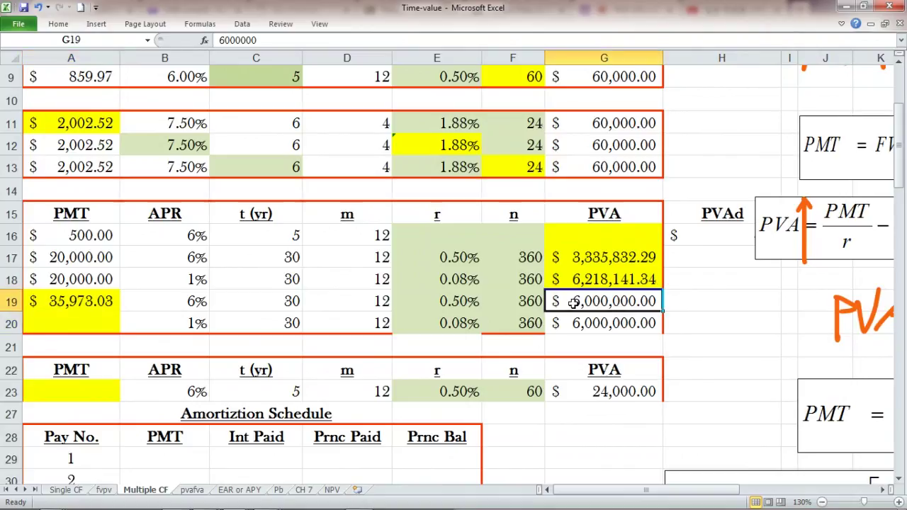
click(62, 303)
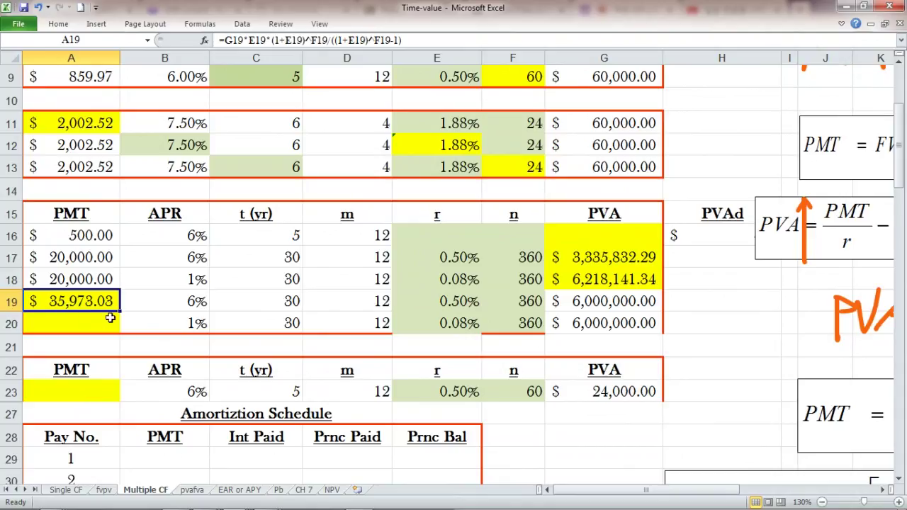
drag(122, 309, 121, 331)
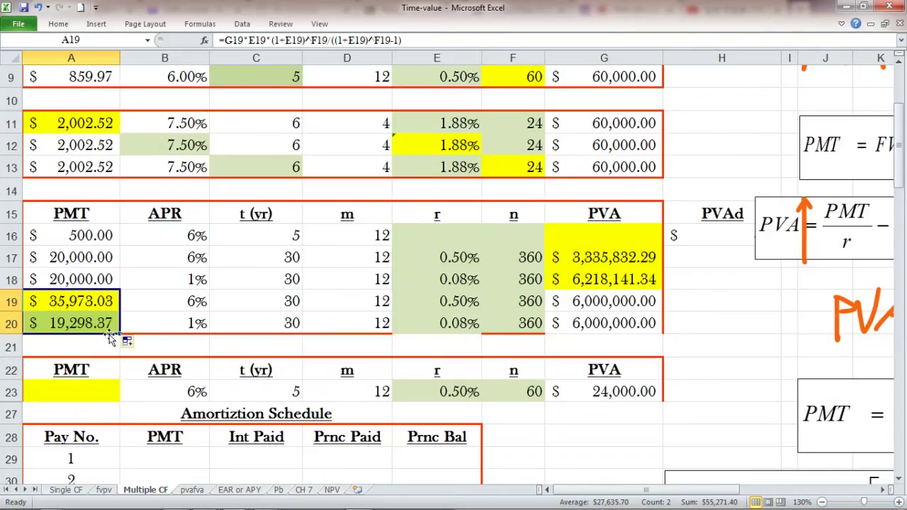
click(94, 324)
click(193, 323)
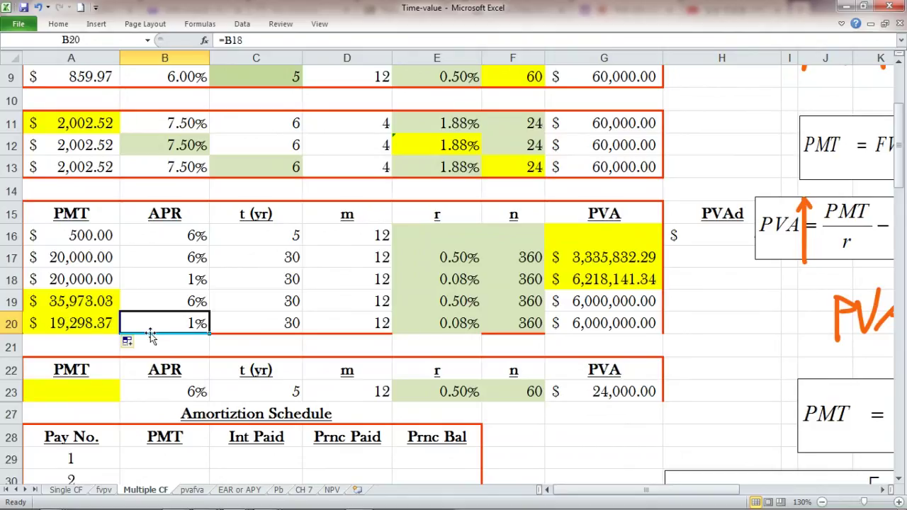
click(63, 326)
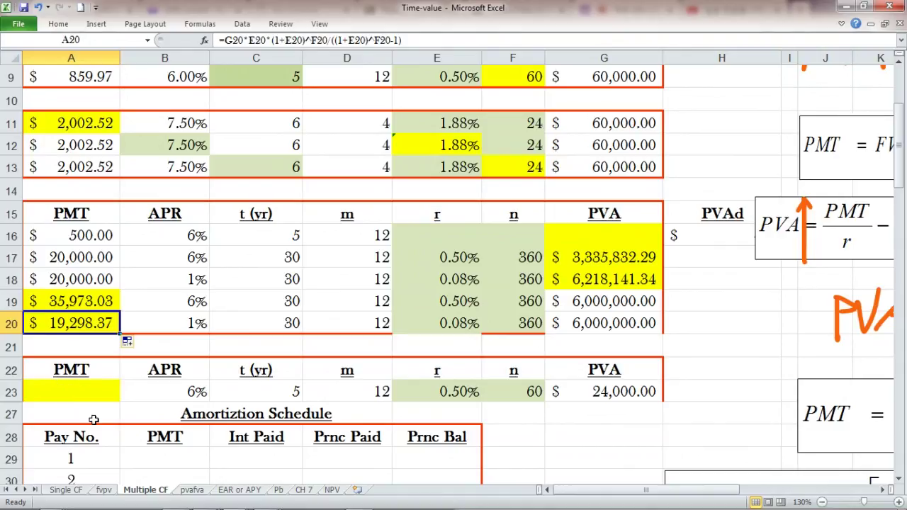
Switch to Compounding.pdf in Adobe Acrobat Reader to view the lottery and car financing examples.
mouse_move(16, 504)
drag(902, 172, 903, 173)
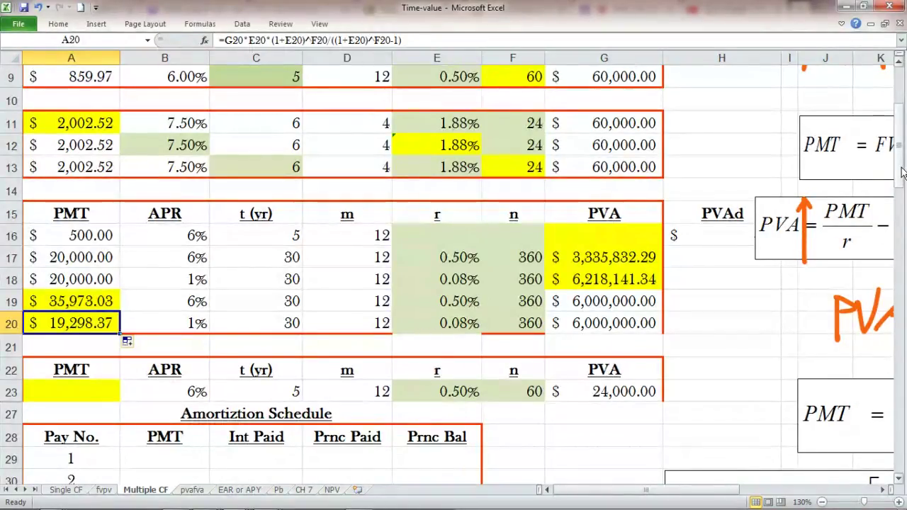
mouse_move(709, 508)
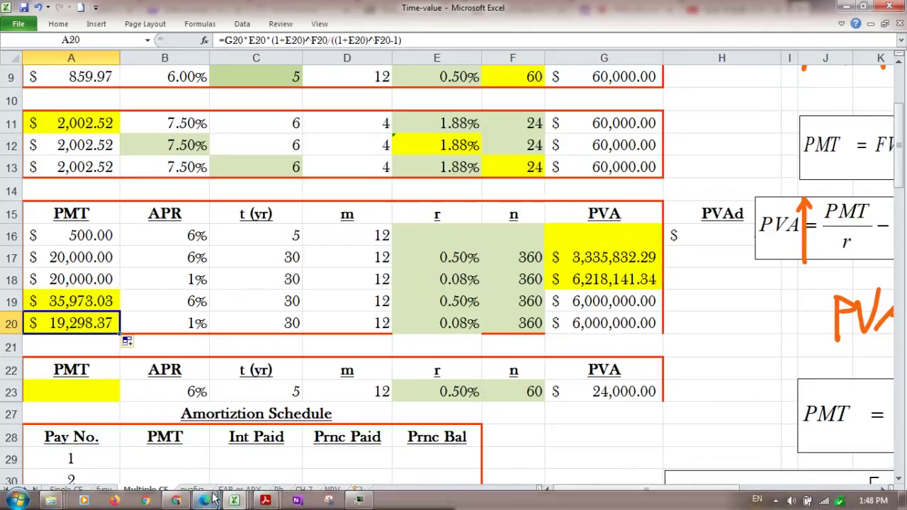
scroll(213, 500, down, 2)
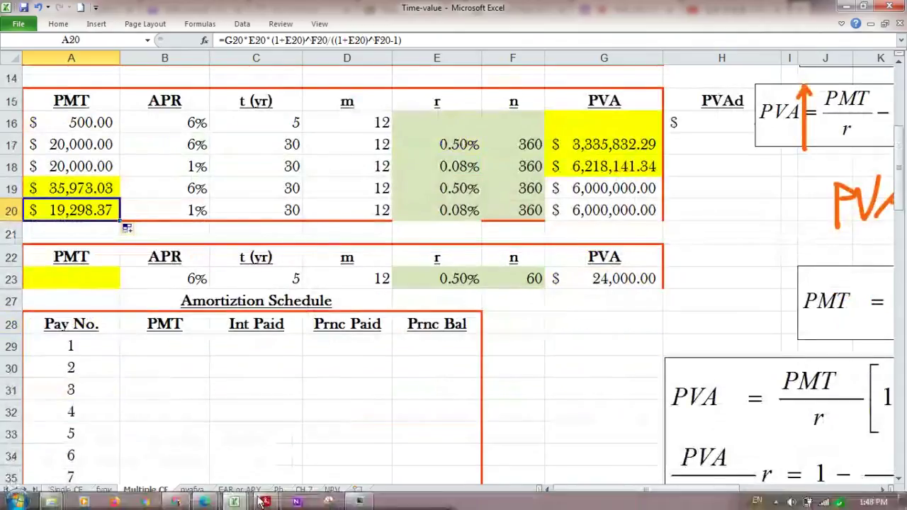
mouse_move(265, 501)
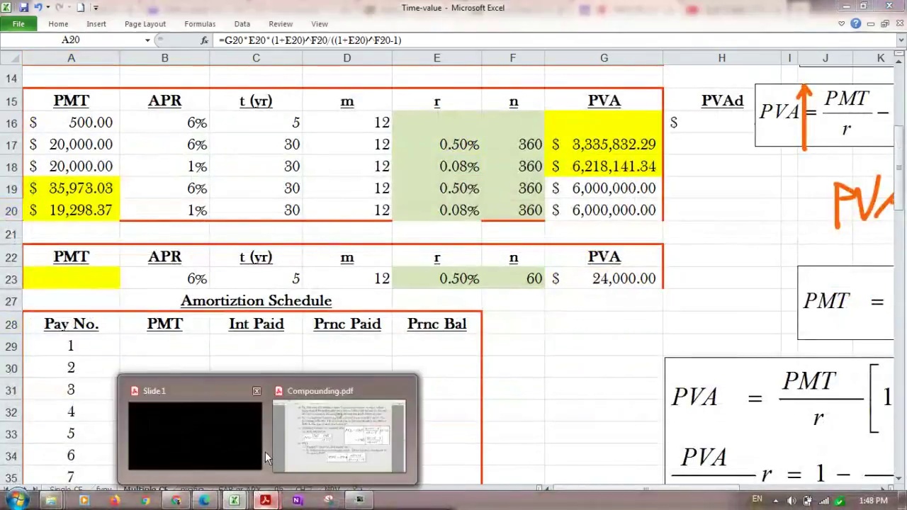
click(316, 432)
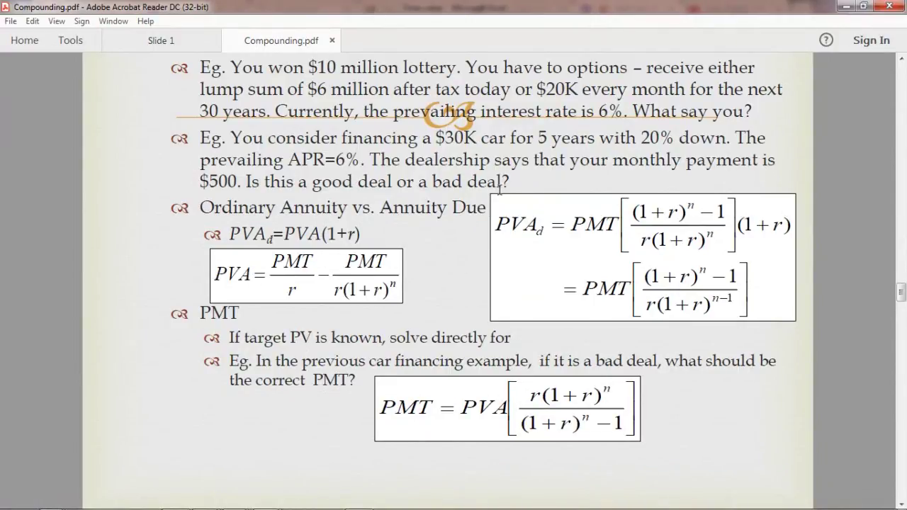
Switch to the Bb Collaborate session in the browser, show its attendee list, and stop sharing the application.
mouse_move(659, 509)
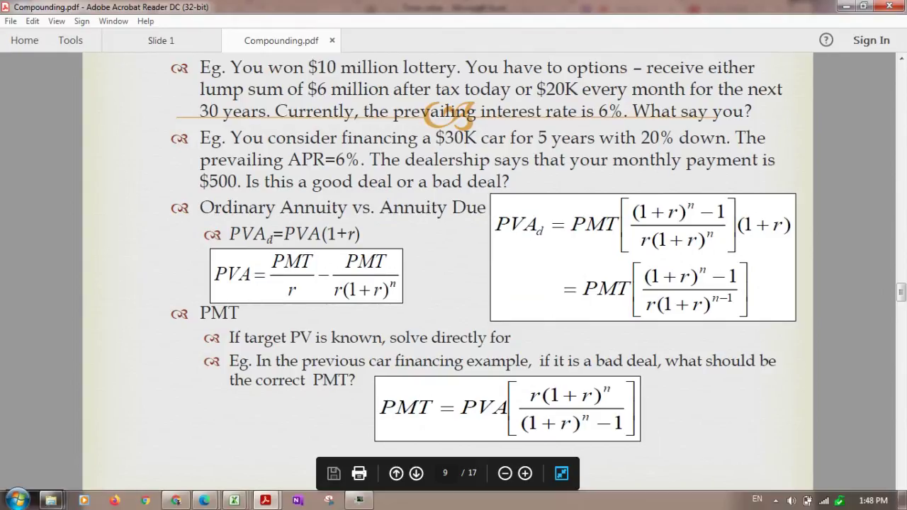
mouse_move(50, 500)
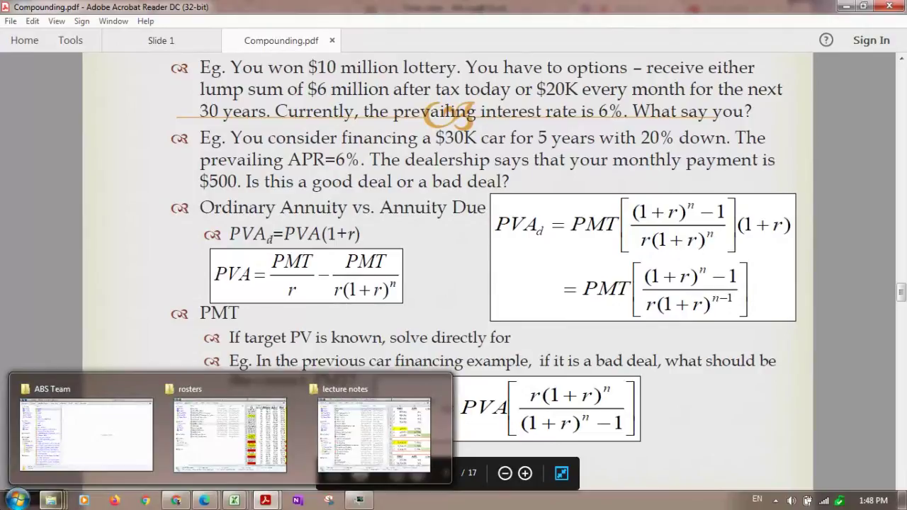
mouse_move(207, 502)
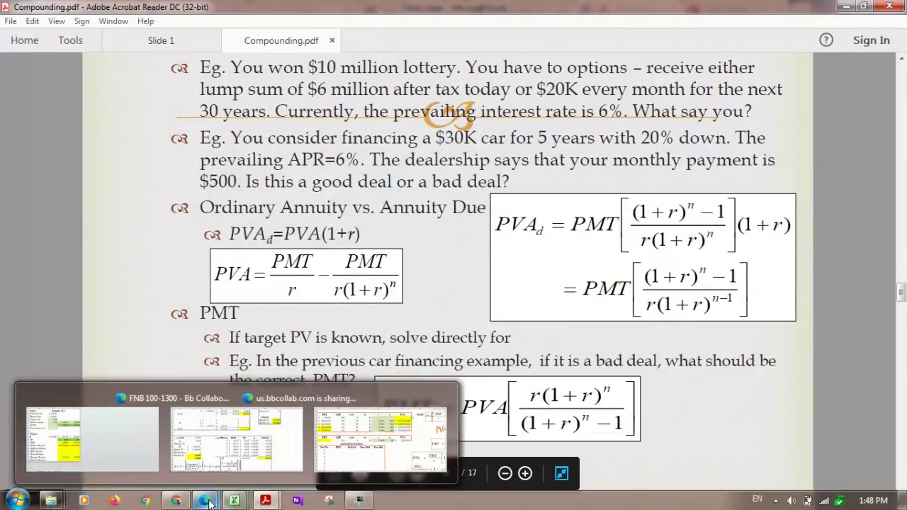
click(167, 428)
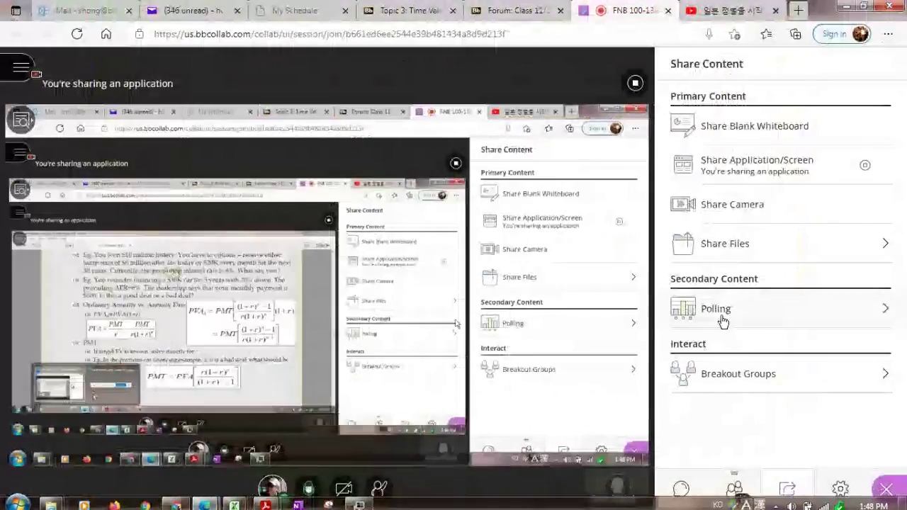
click(737, 490)
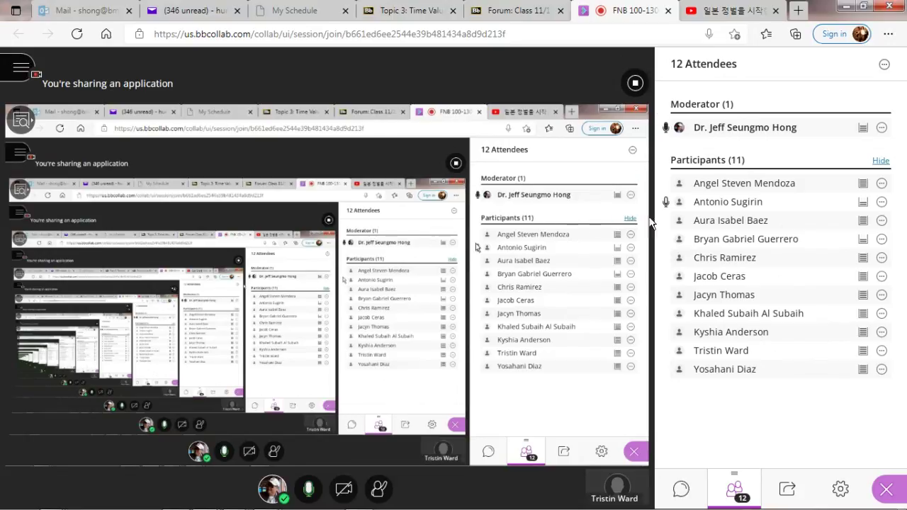
click(635, 83)
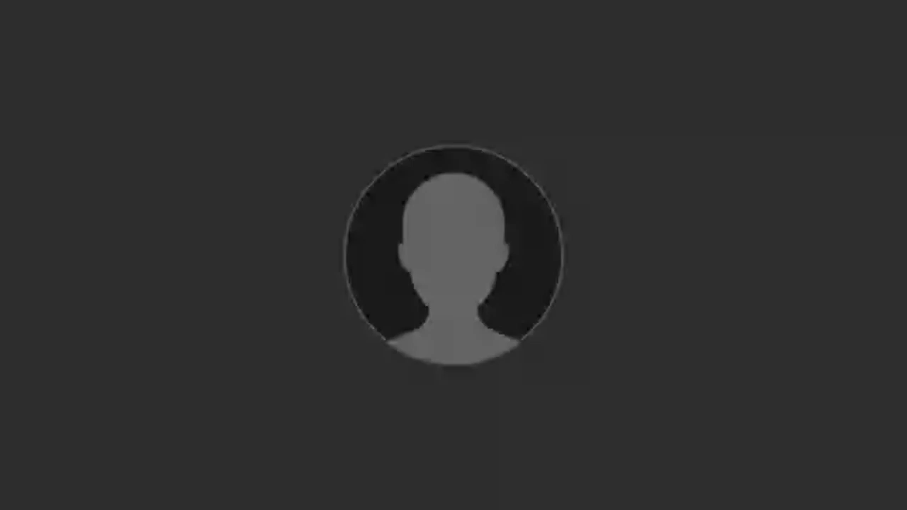